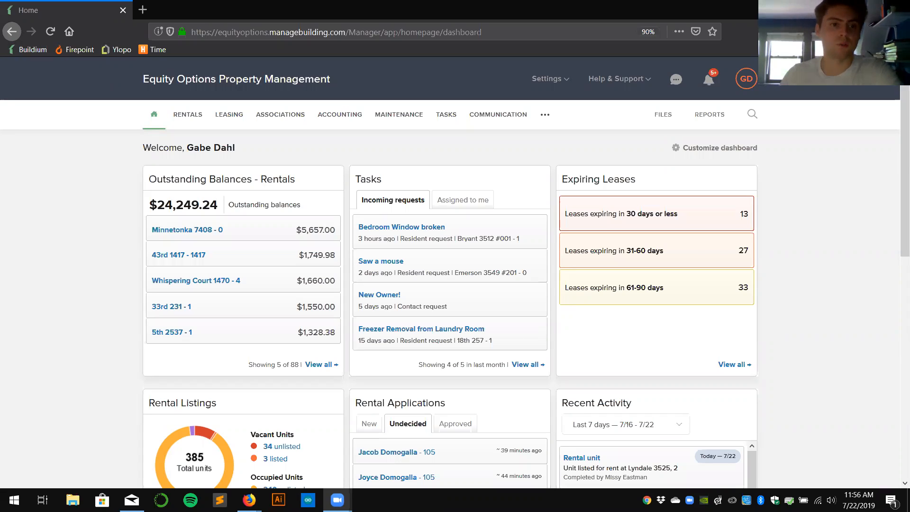
pyautogui.moveTo(228, 117)
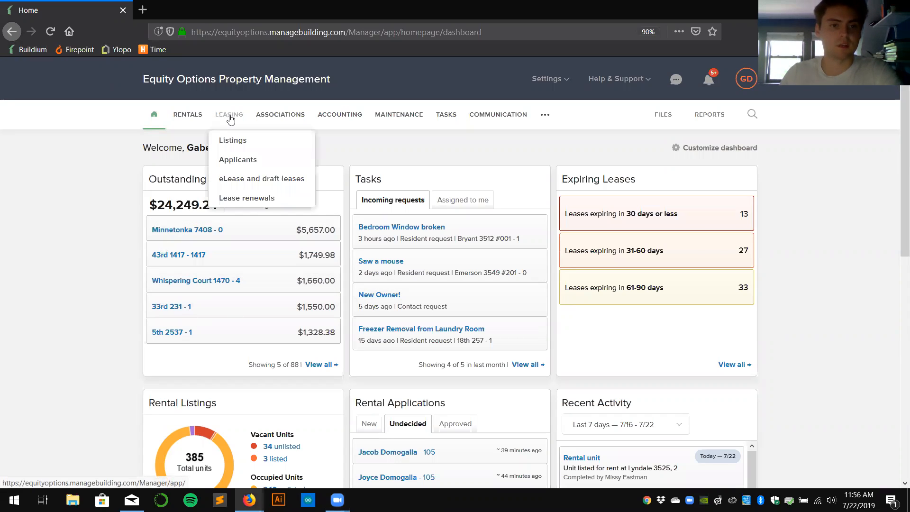
pyautogui.click(234, 161)
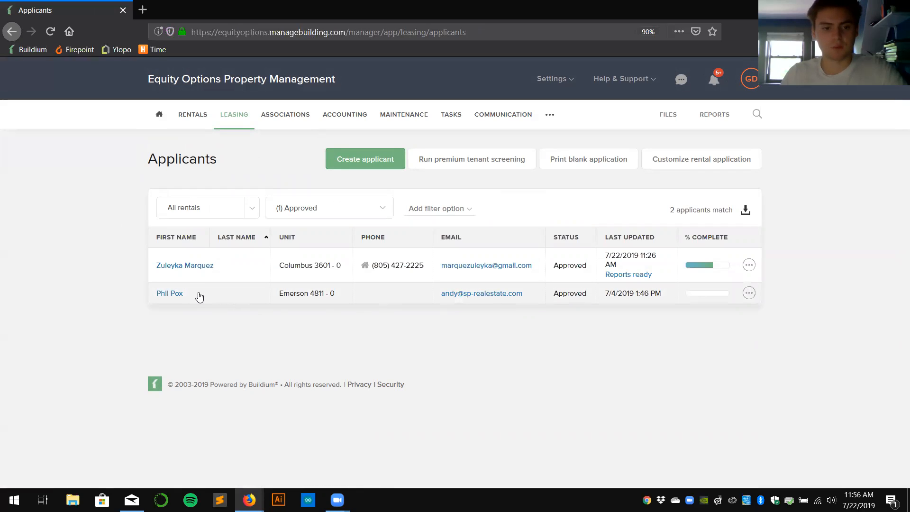
pyautogui.click(190, 294)
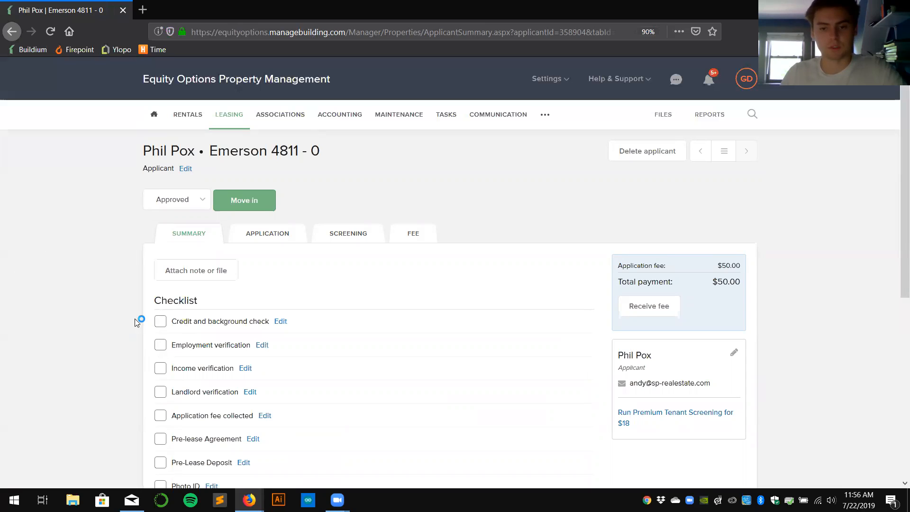
# Start an unsigned move-in lease for the applicant beginning 9/1/2019.
pyautogui.click(248, 202)
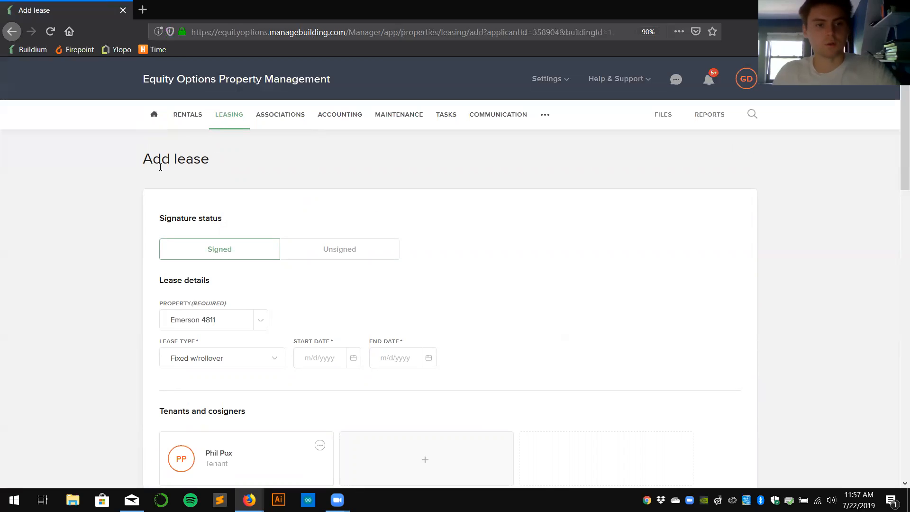
pyautogui.click(326, 245)
pyautogui.scroll(-1, 497, 214)
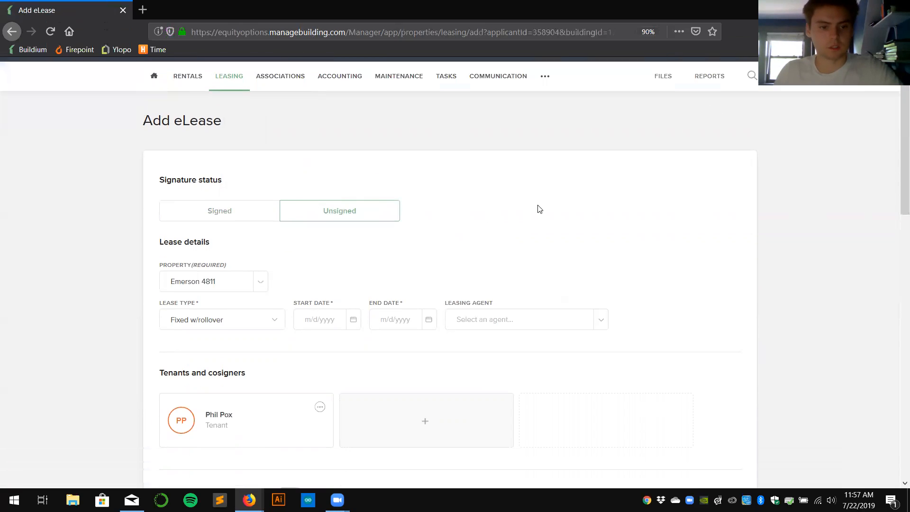
pyautogui.click(353, 302)
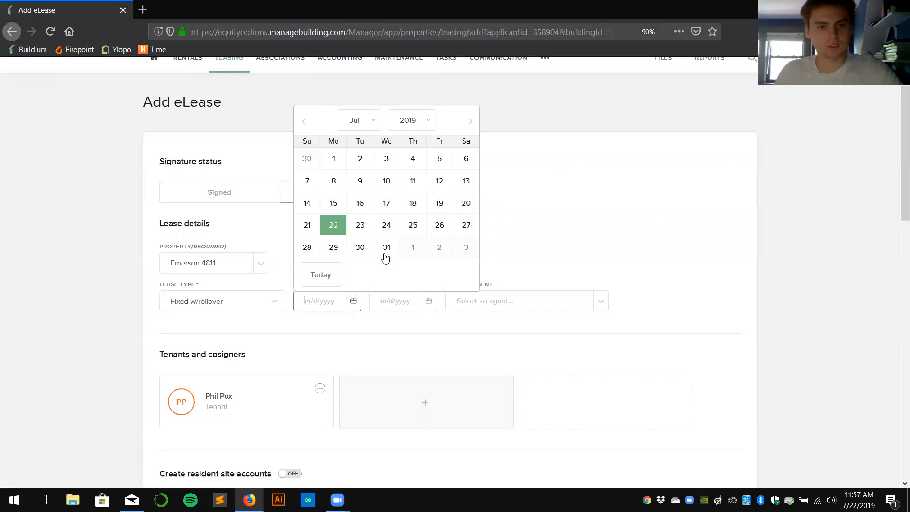
pyautogui.click(470, 121)
pyautogui.click(471, 122)
pyautogui.click(470, 122)
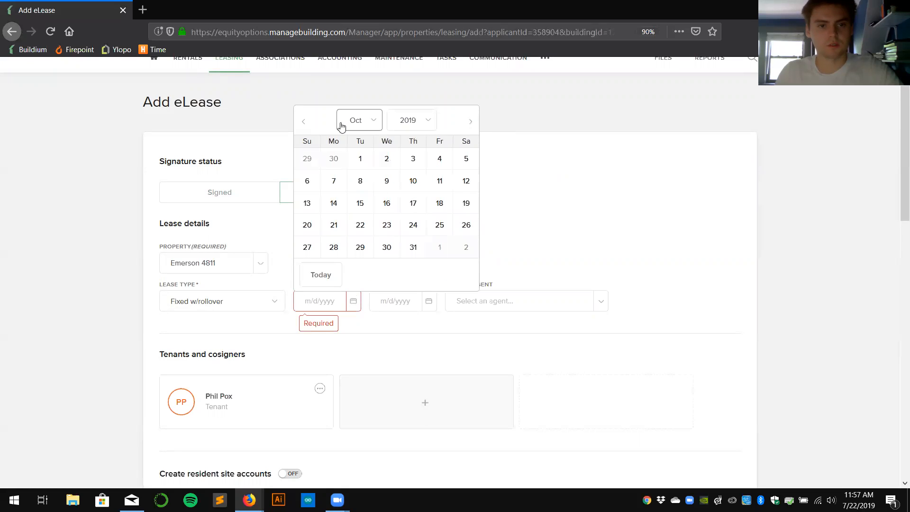
pyautogui.click(303, 122)
pyautogui.click(308, 158)
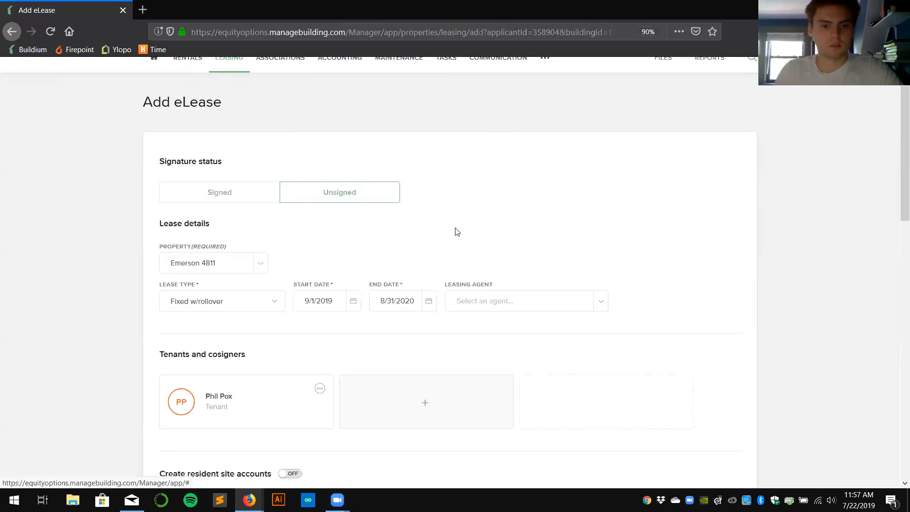
# Assign the leasing agent and switch on resident site account creation.
pyautogui.click(600, 301)
pyautogui.click(486, 393)
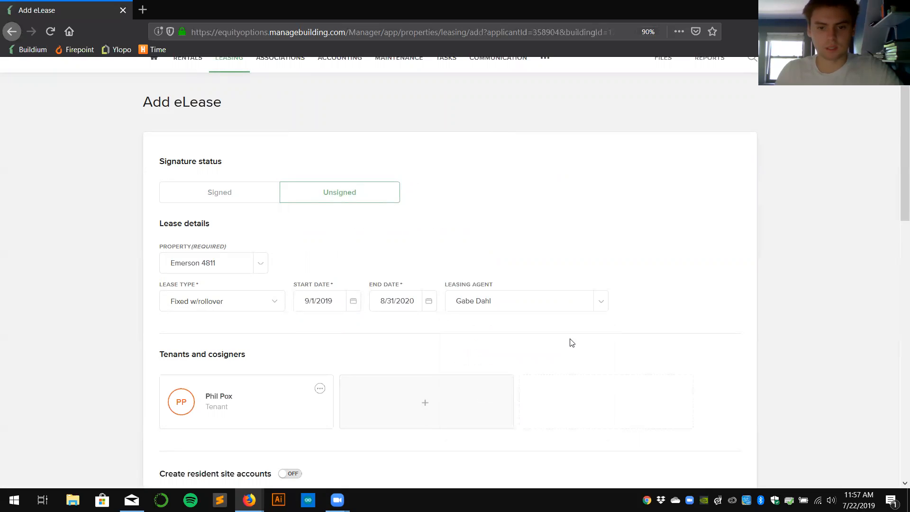
pyautogui.scroll(-3, 569, 341)
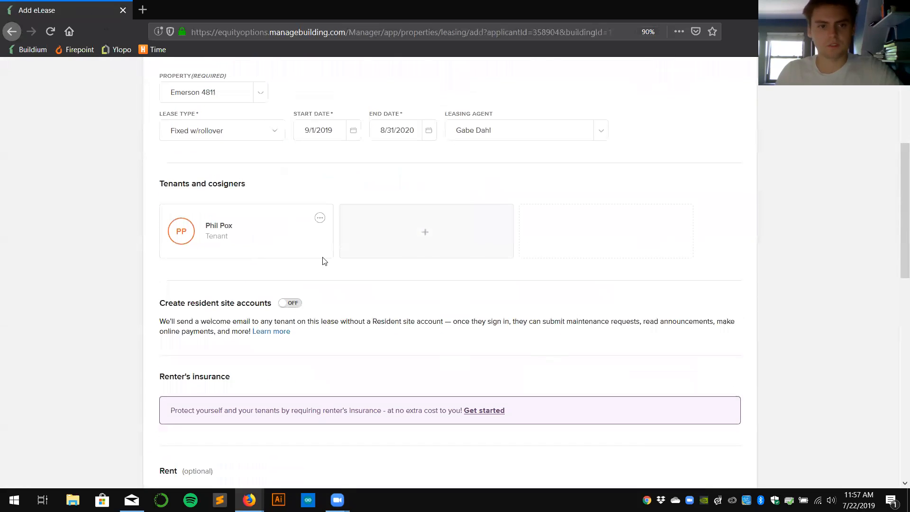
pyautogui.scroll(-1, 429, 256)
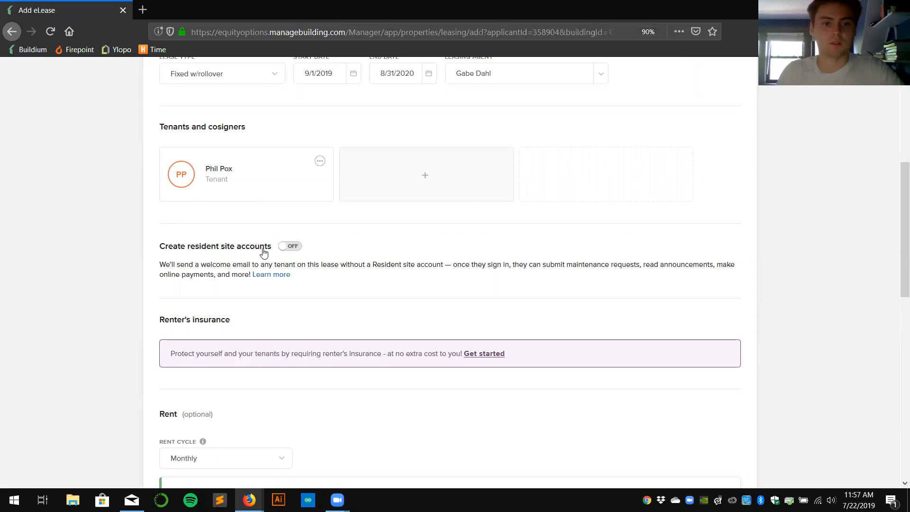
pyautogui.click(281, 253)
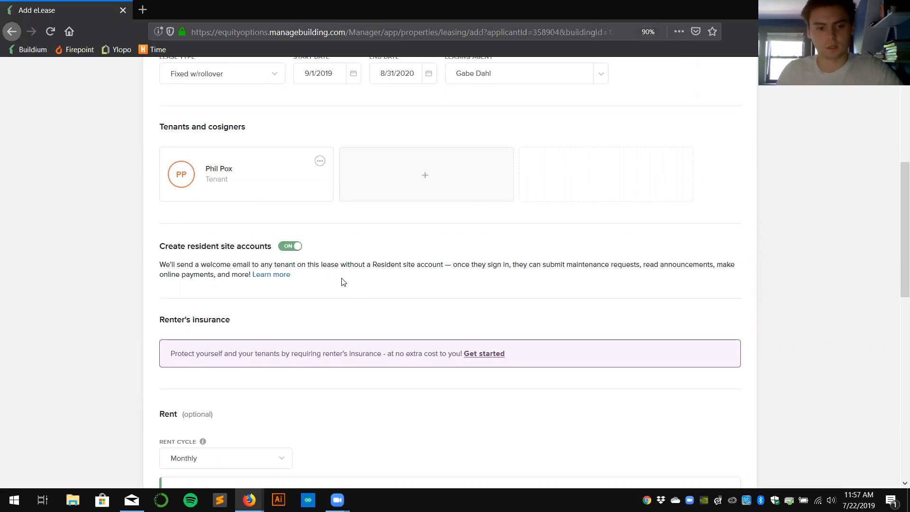
pyautogui.scroll(-2, 361, 291)
# Enter 1000 as the monthly rent amount.
pyautogui.click(225, 396)
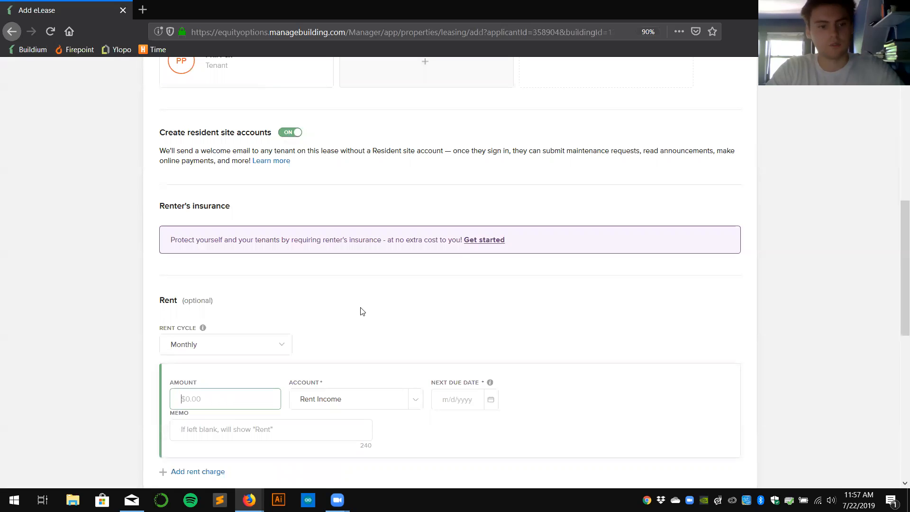
pyautogui.write('1000')
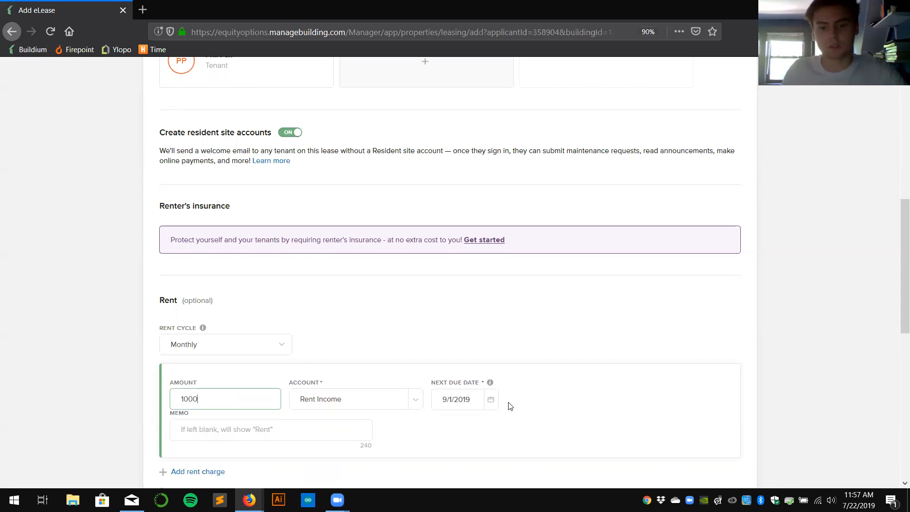
pyautogui.scroll(-2, 508, 296)
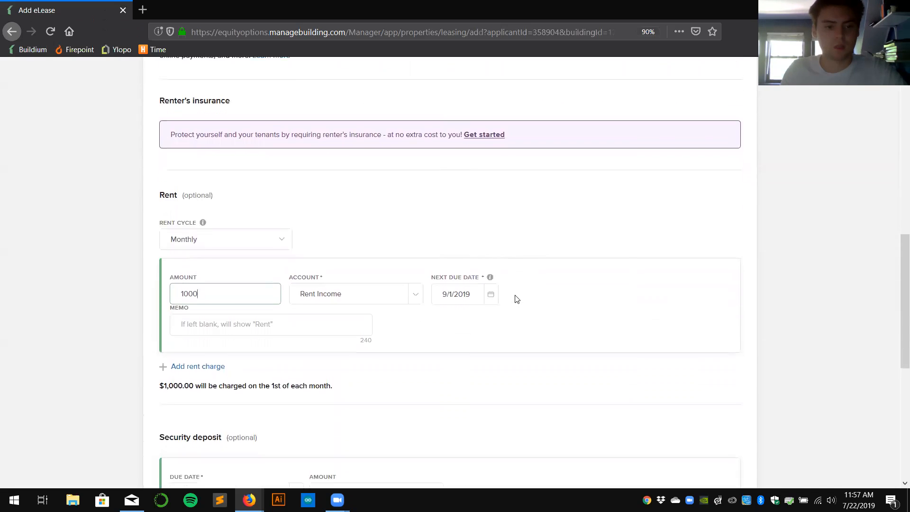
pyautogui.scroll(-2, 517, 299)
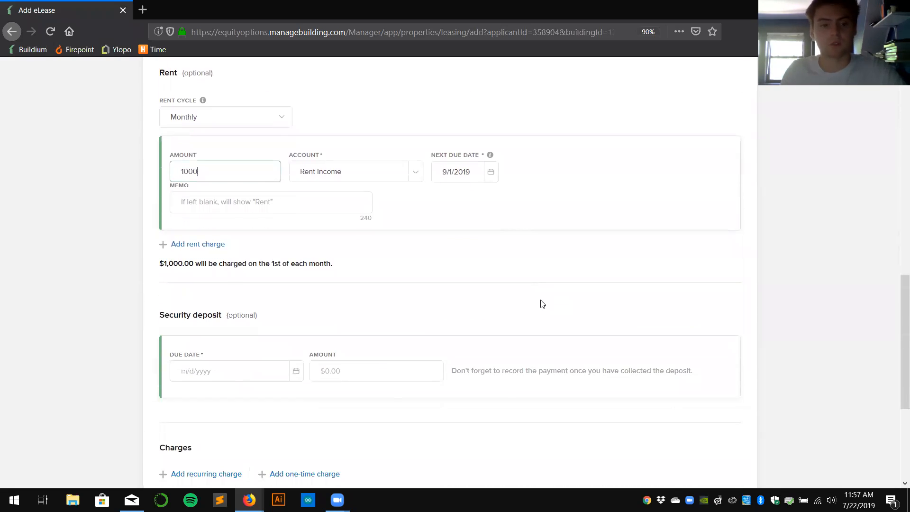
# Add a $1,000.00 security deposit due 7/24/2019.
pyautogui.click(295, 373)
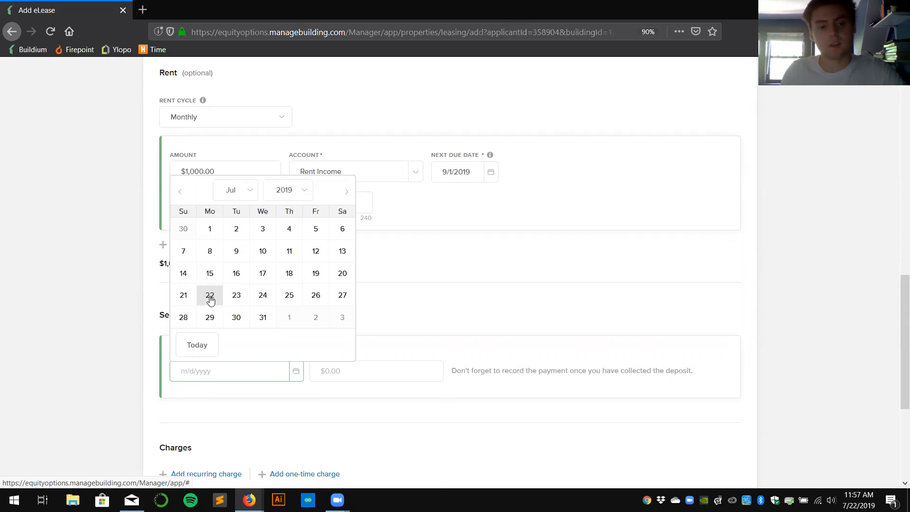
pyautogui.click(261, 297)
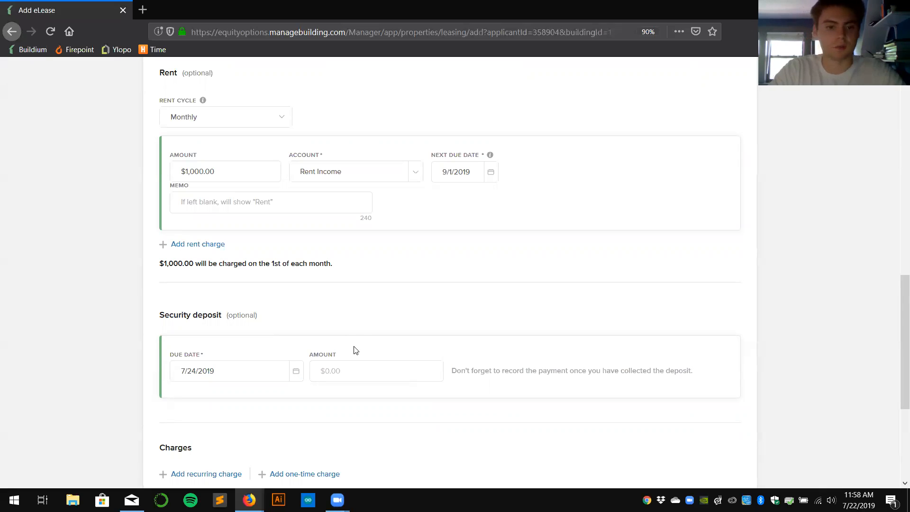
pyautogui.click(378, 368)
pyautogui.write('1000')
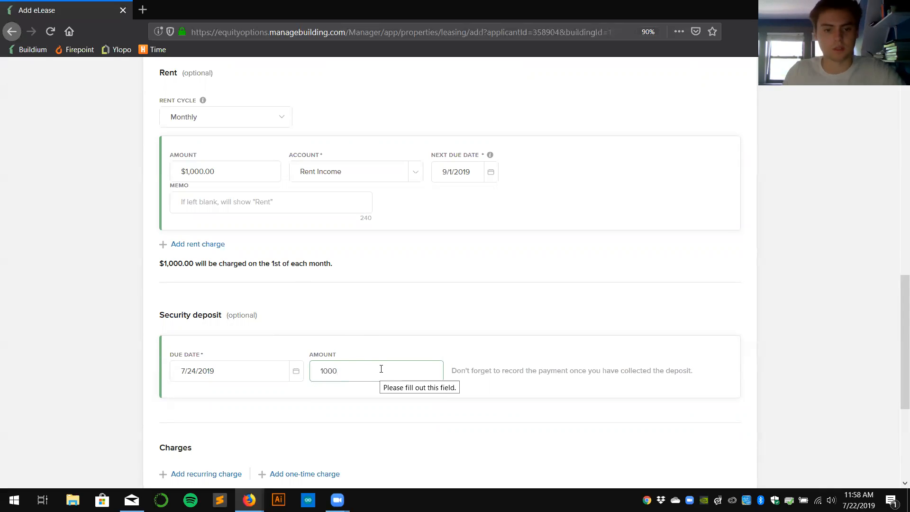
pyautogui.click(361, 343)
pyautogui.scroll(-1, 492, 323)
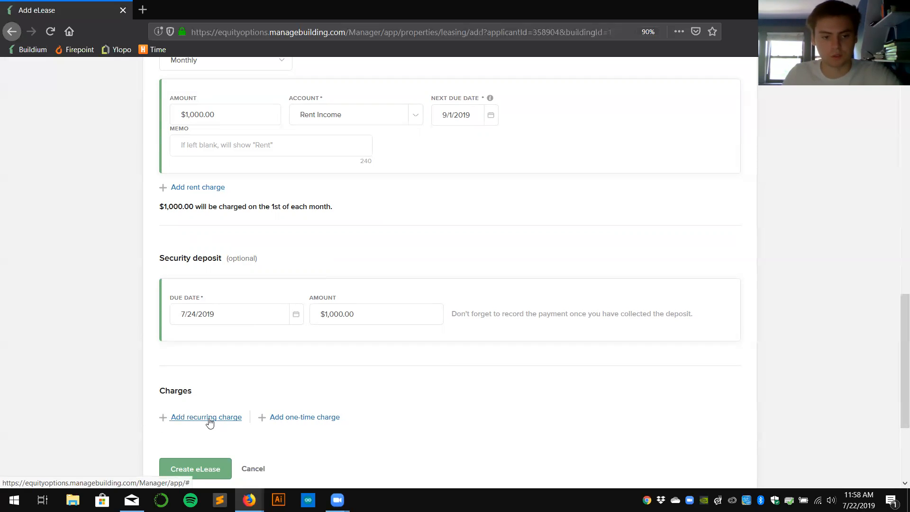
# Add a one-time charge booked to Pet Fee Income.
pyautogui.click(311, 418)
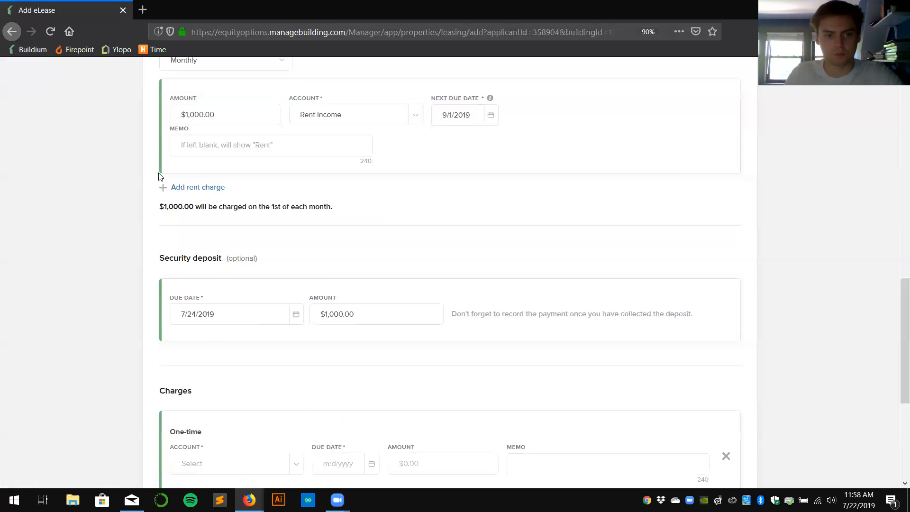
pyautogui.scroll(-2, 180, 299)
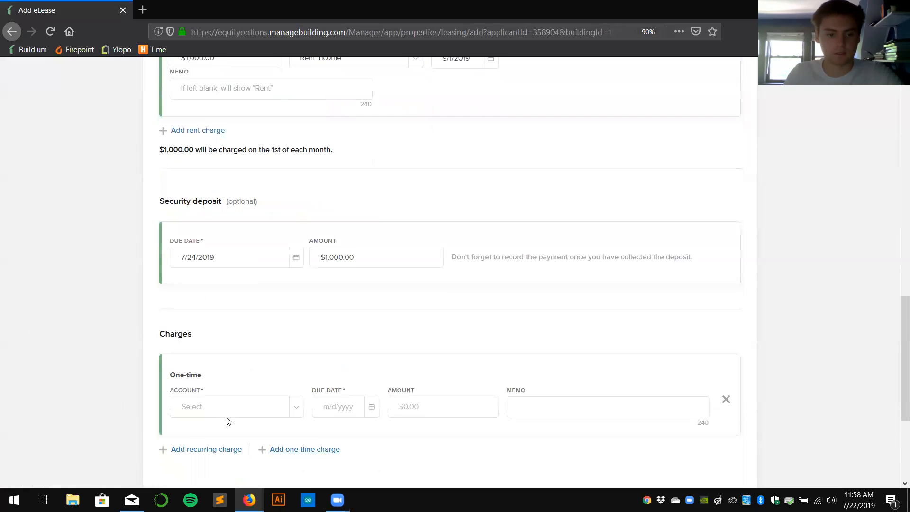
pyautogui.click(299, 406)
pyautogui.write('pet')
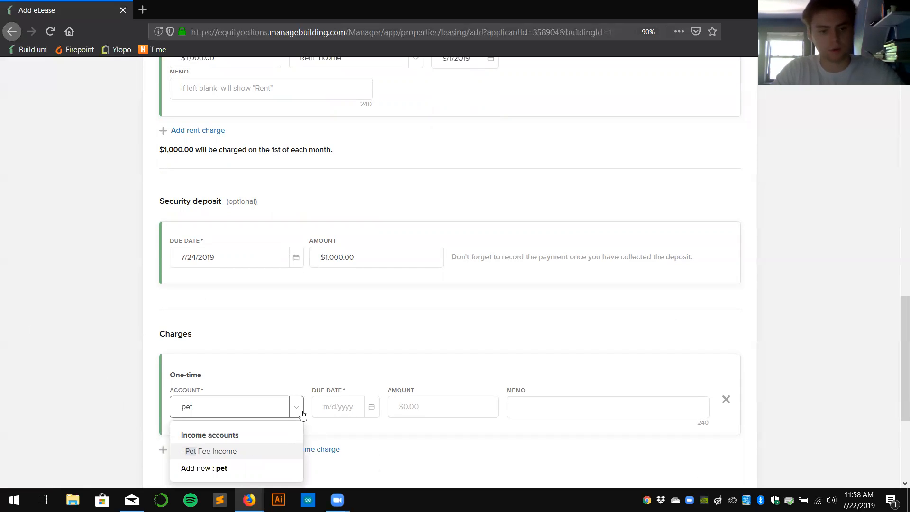
pyautogui.click(199, 453)
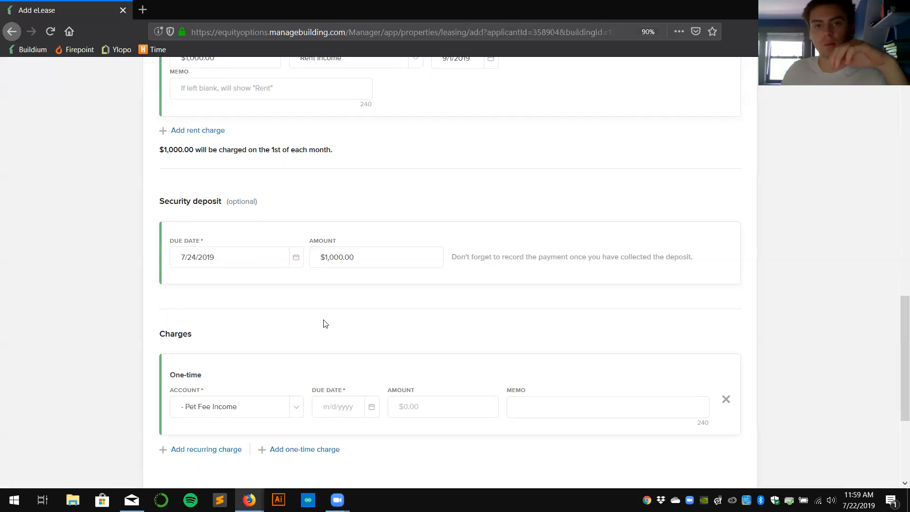
pyautogui.scroll(2, 412, 268)
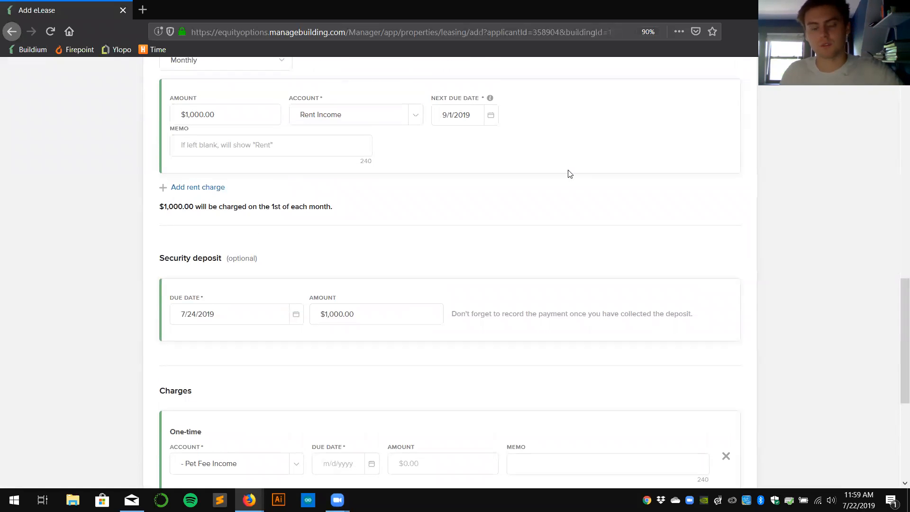
pyautogui.scroll(-3, 564, 180)
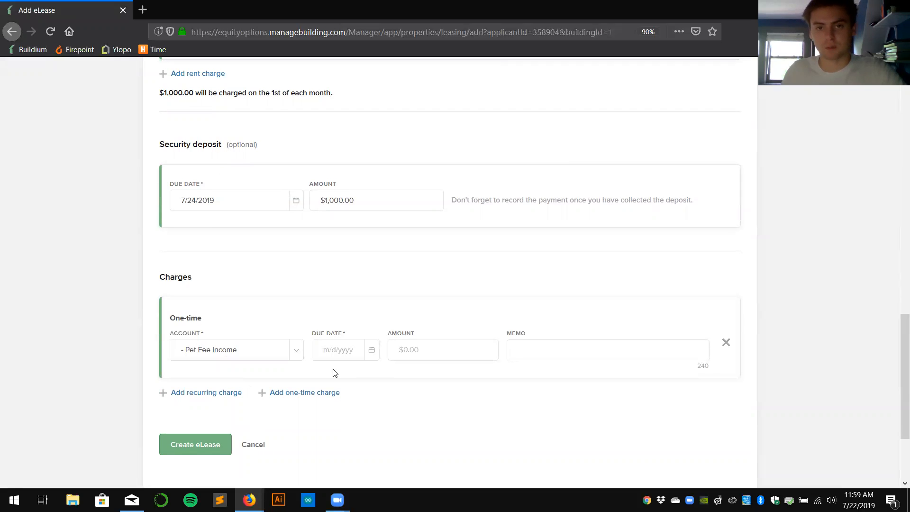
# Make the pet fee $400 due 7/24/2019 and create the eLease draft.
pyautogui.click(372, 350)
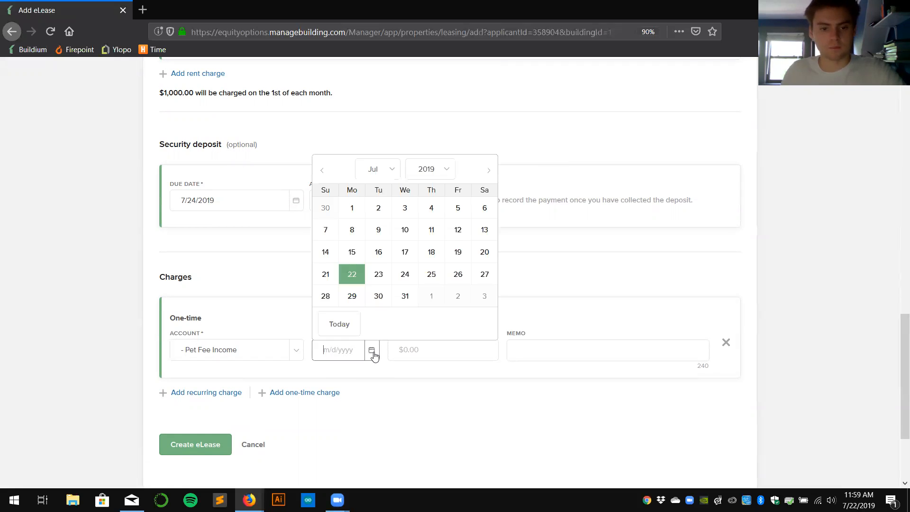
pyautogui.click(405, 279)
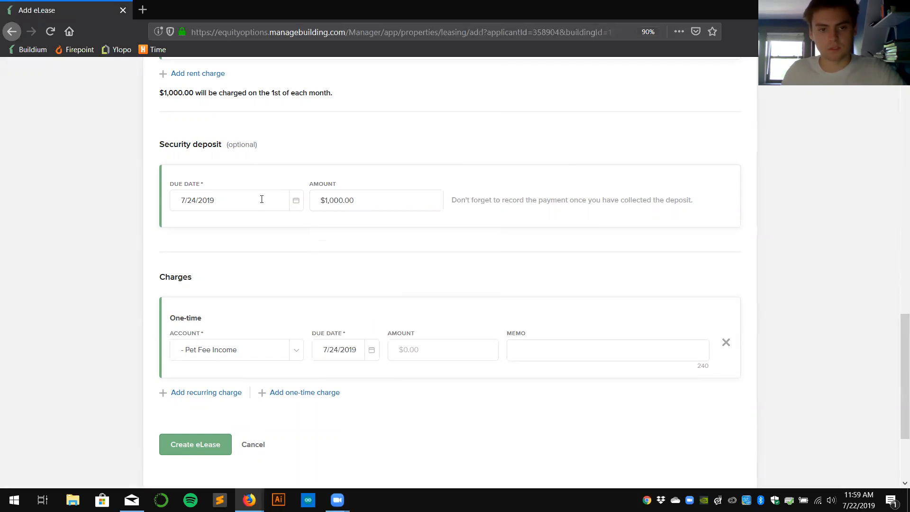
pyautogui.click(413, 351)
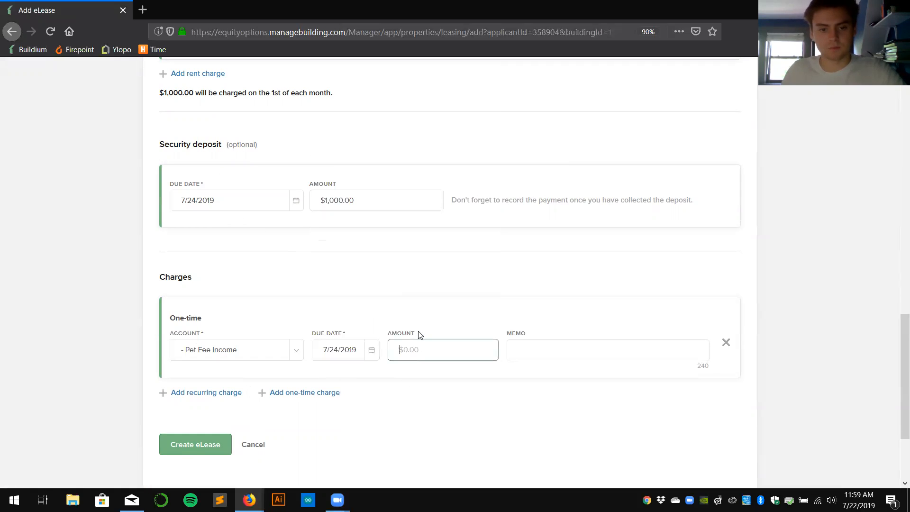
pyautogui.write('400')
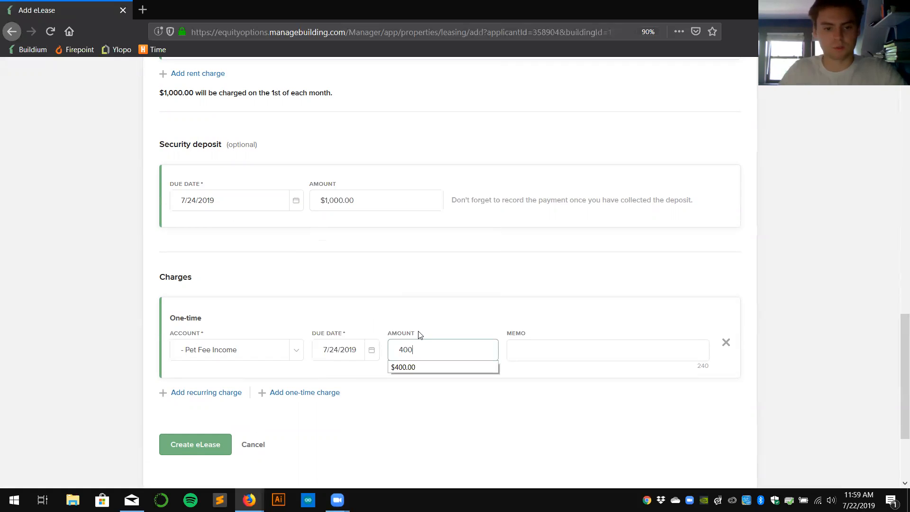
pyautogui.click(406, 417)
pyautogui.click(199, 446)
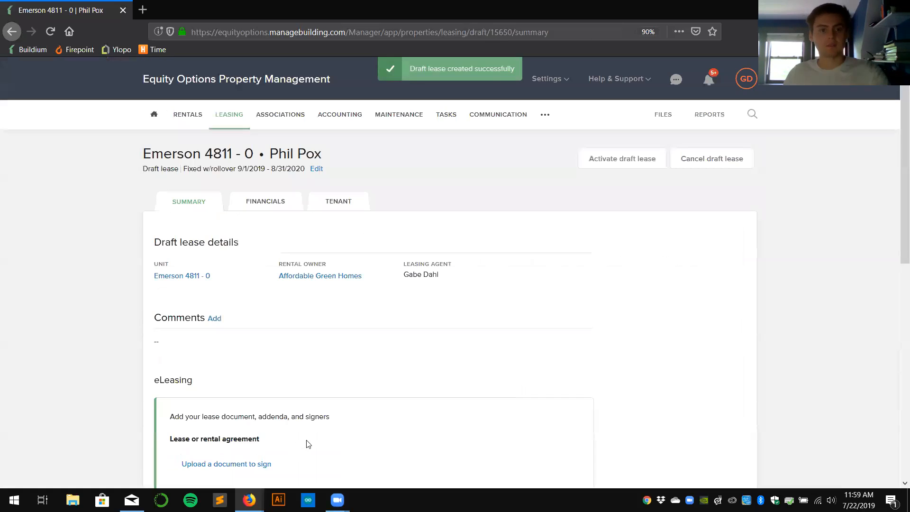
# Choose the eLease + Insurance, Crime-Free, Agency Relationship Addenda lease template.
pyautogui.scroll(-3, 430, 375)
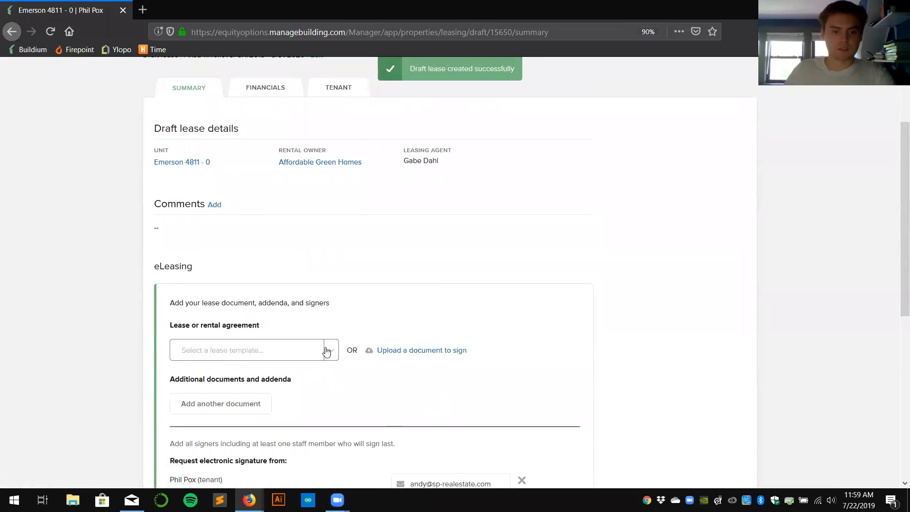
pyautogui.click(331, 352)
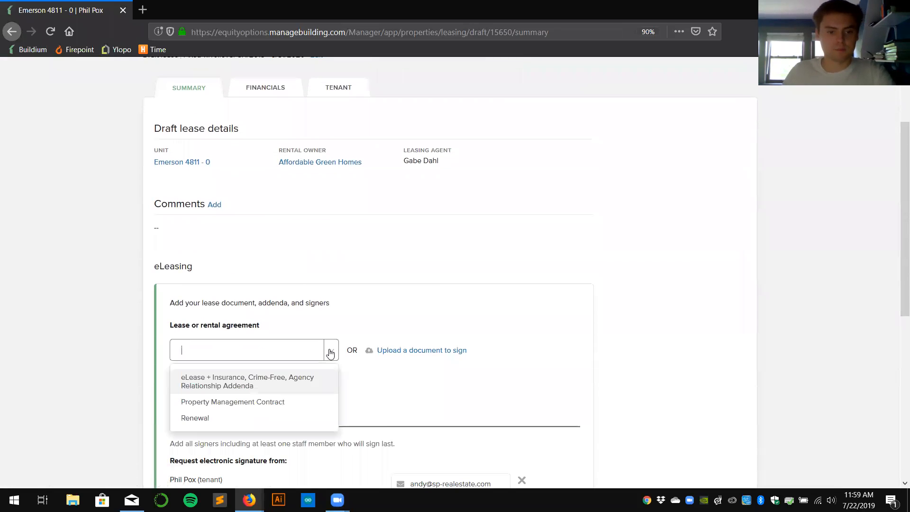
pyautogui.click(223, 385)
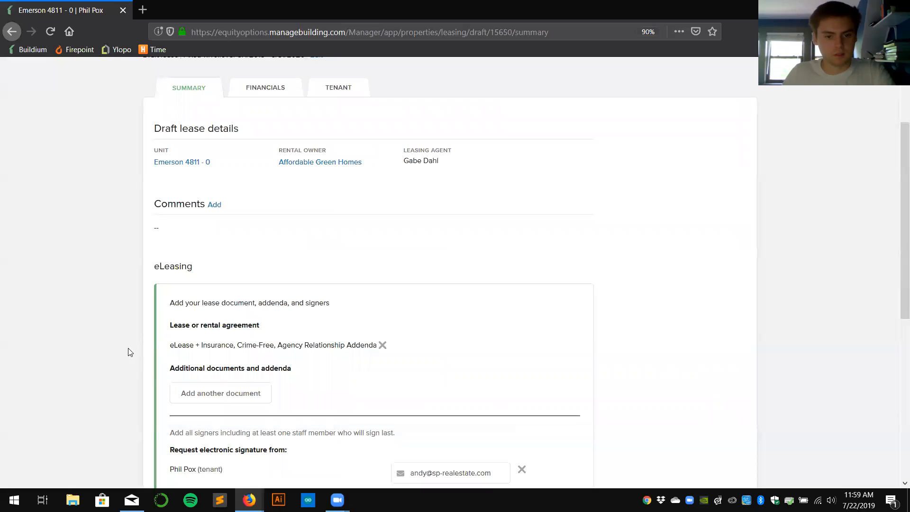
# Add another document slot and proceed to prepare the lease for signature.
pyautogui.scroll(-1, 225, 381)
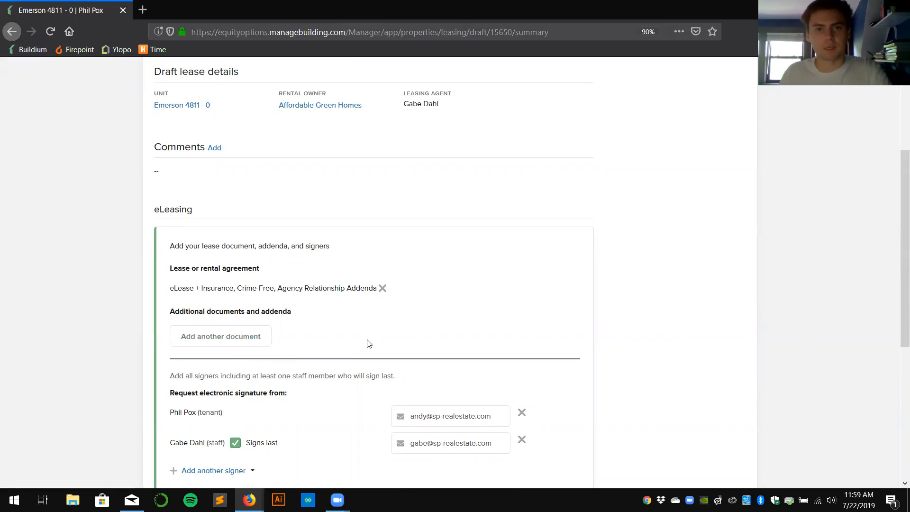
pyautogui.click(203, 342)
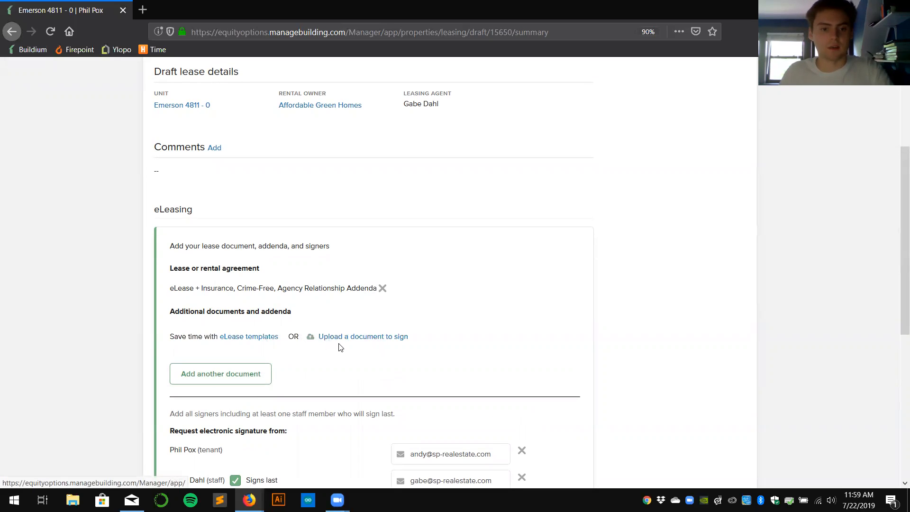
pyautogui.scroll(-1, 334, 349)
pyautogui.scroll(-3, 332, 351)
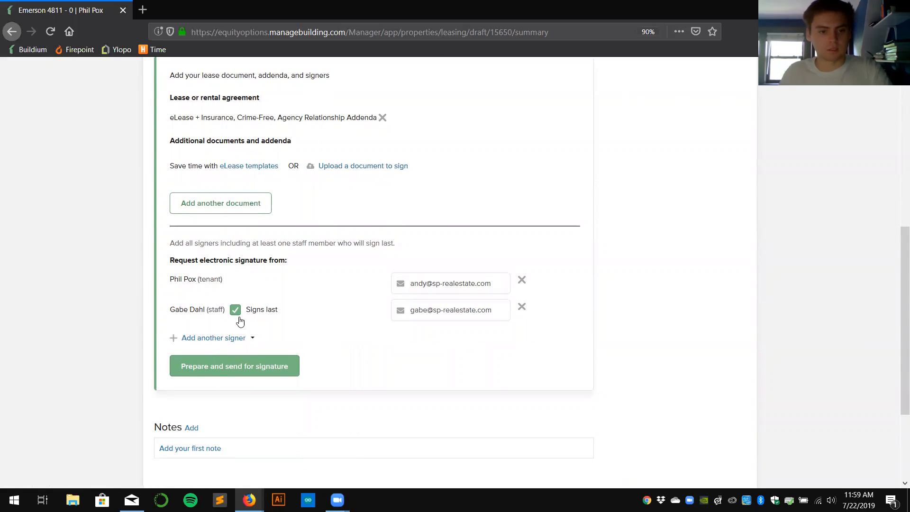
pyautogui.click(208, 376)
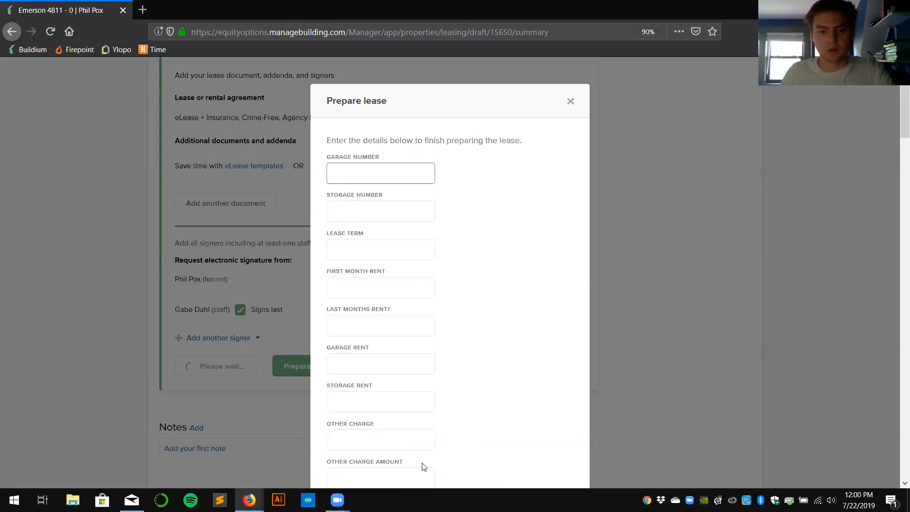
# Open Buildium in a second tab and go to Leasing > eLease and draft leases.
pyautogui.scroll(-8, 438, 386)
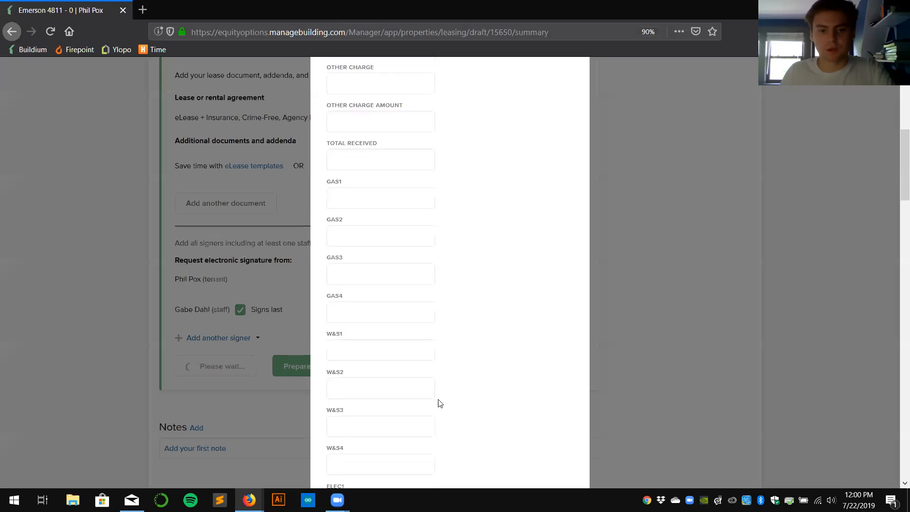
pyautogui.scroll(8, 427, 394)
pyautogui.click(349, 209)
pyautogui.click(338, 173)
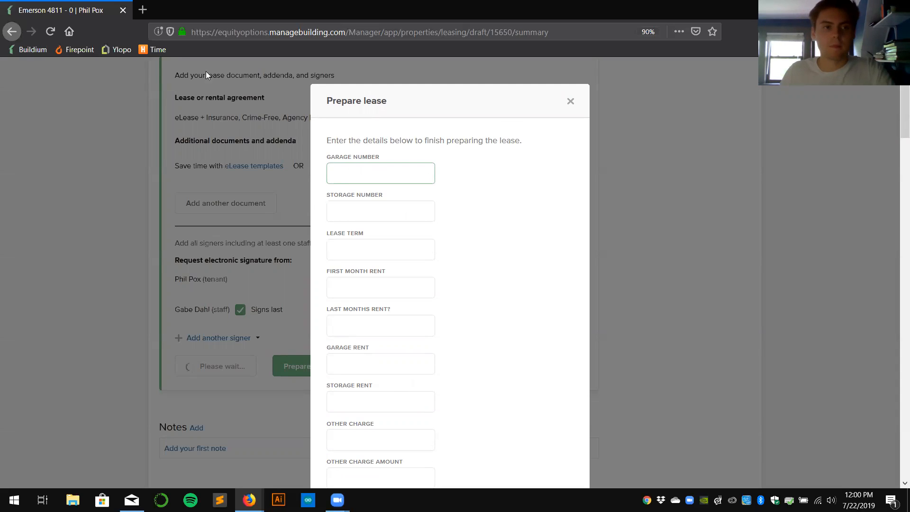
pyautogui.click(142, 10)
pyautogui.click(33, 50)
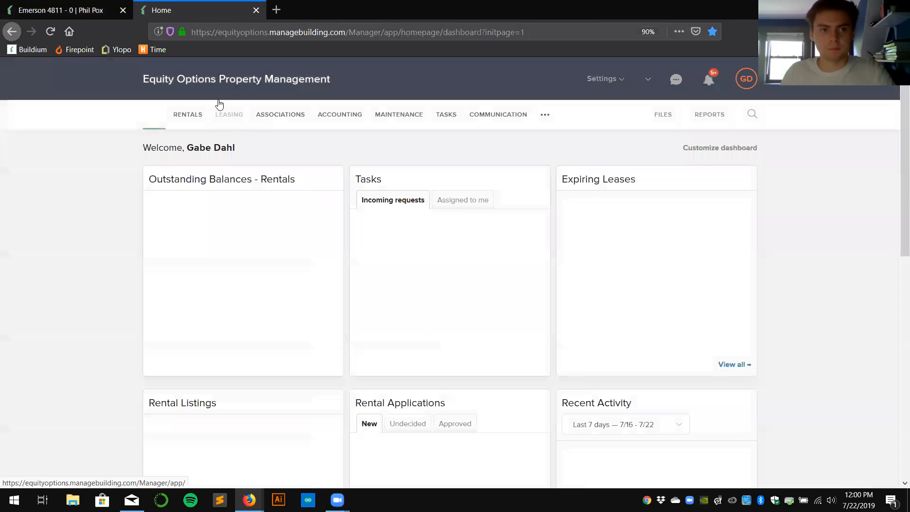
pyautogui.moveTo(231, 117)
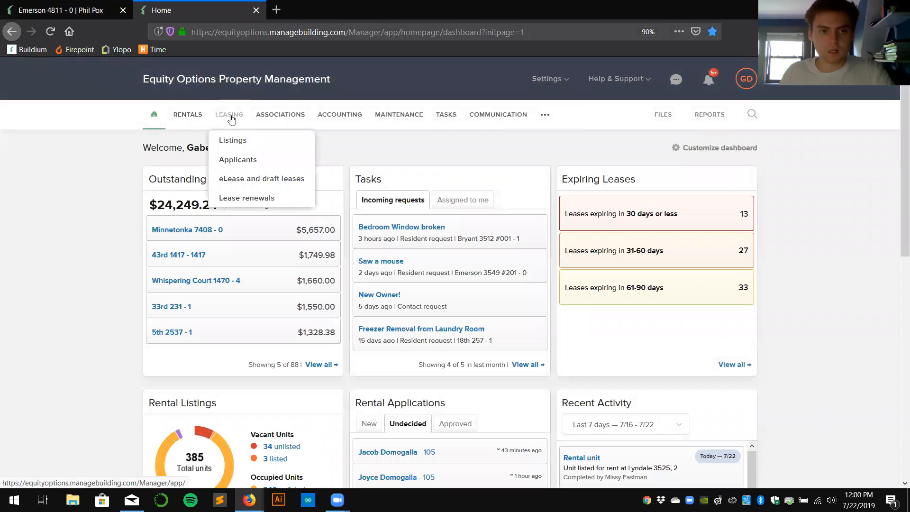
pyautogui.click(239, 178)
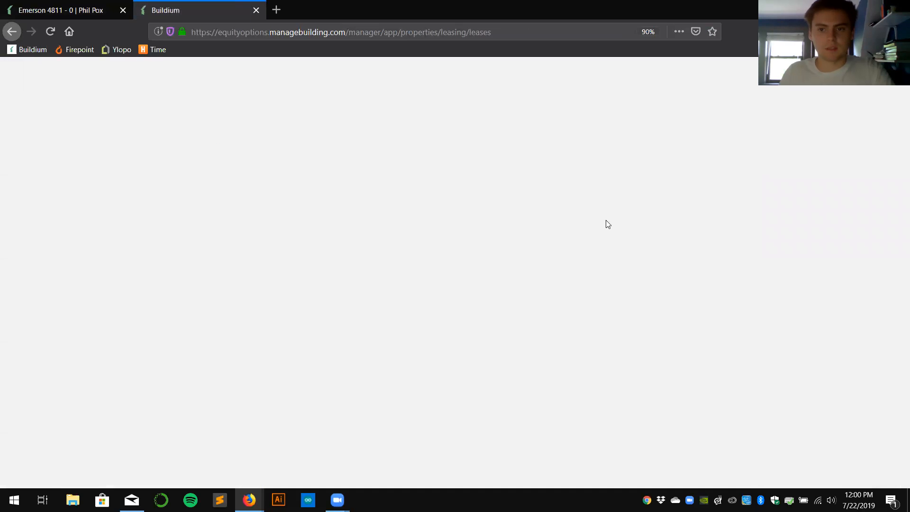
# Open the eLease + Insurance, Crime-Free, Agency Relationship Addenda template for editing.
pyautogui.click(699, 160)
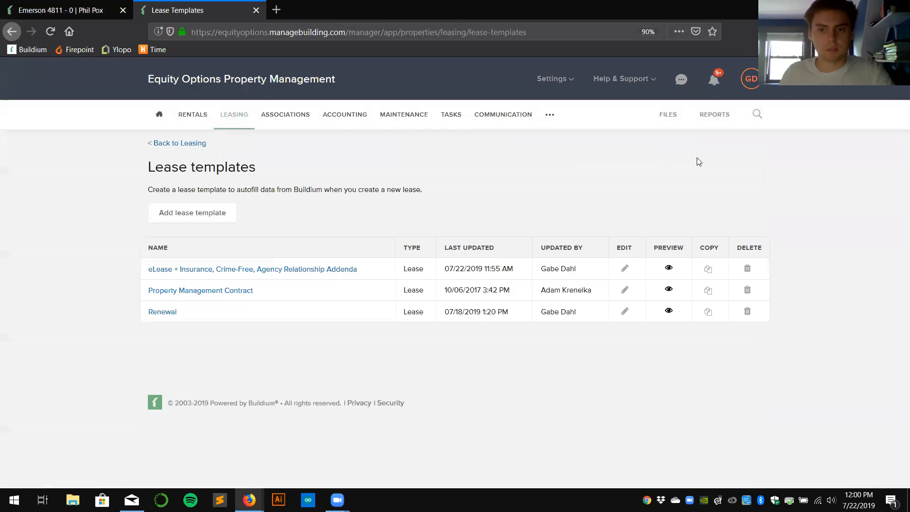
pyautogui.click(173, 269)
pyautogui.scroll(-6, 441, 205)
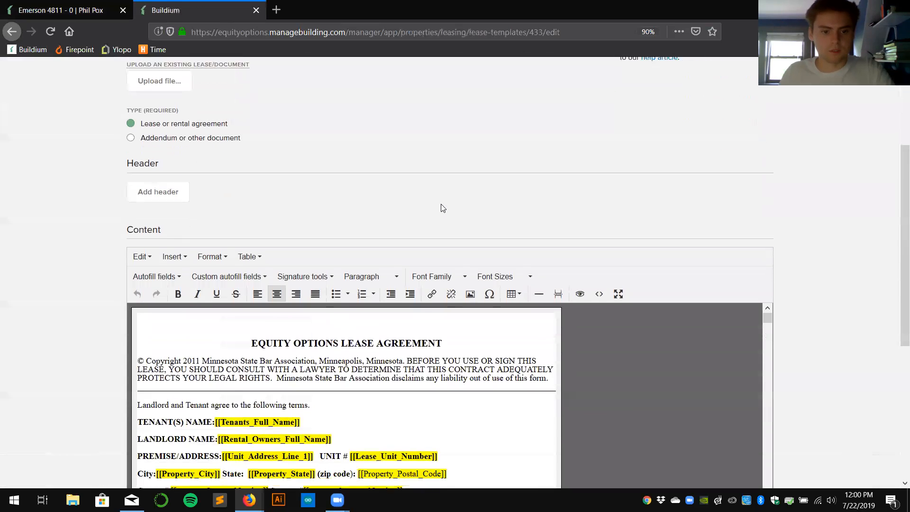
pyautogui.scroll(-2, 263, 227)
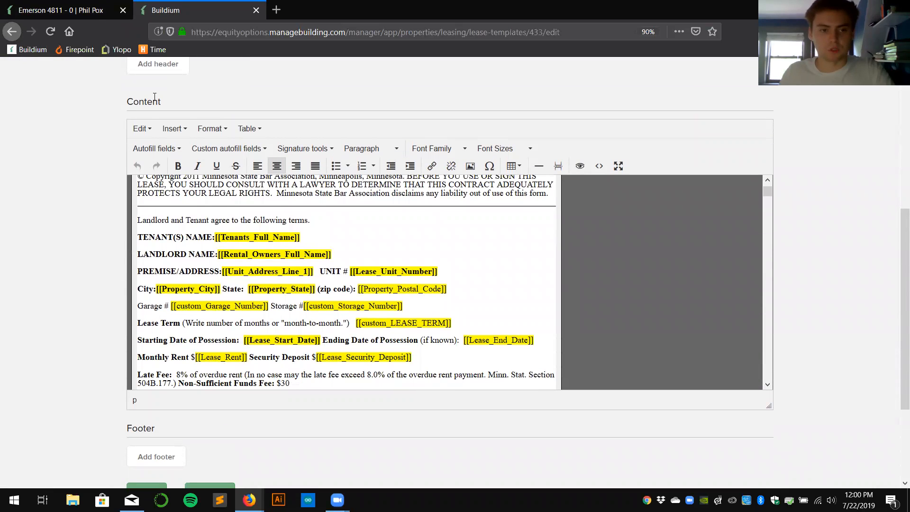
# Compare the template's autofill fields against the Prepare lease form's Storage Number field.
pyautogui.click(60, 10)
pyautogui.click(339, 214)
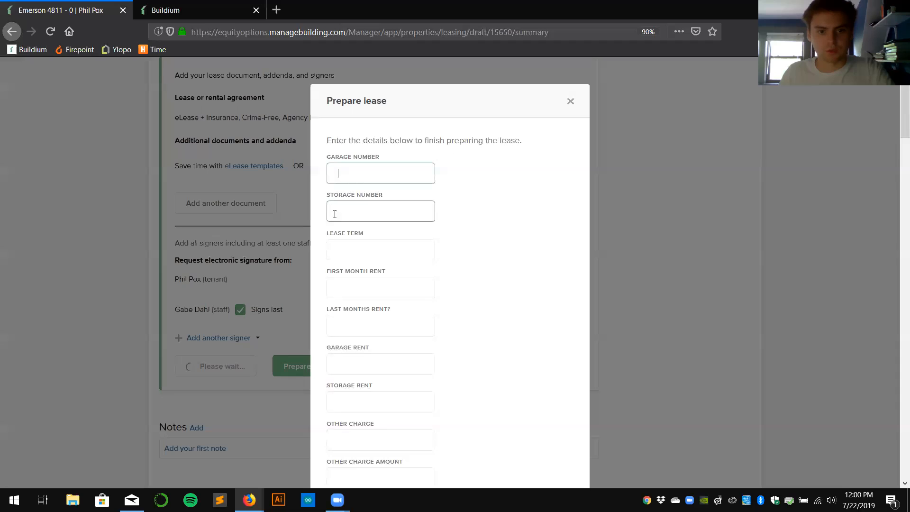
pyautogui.click(200, 11)
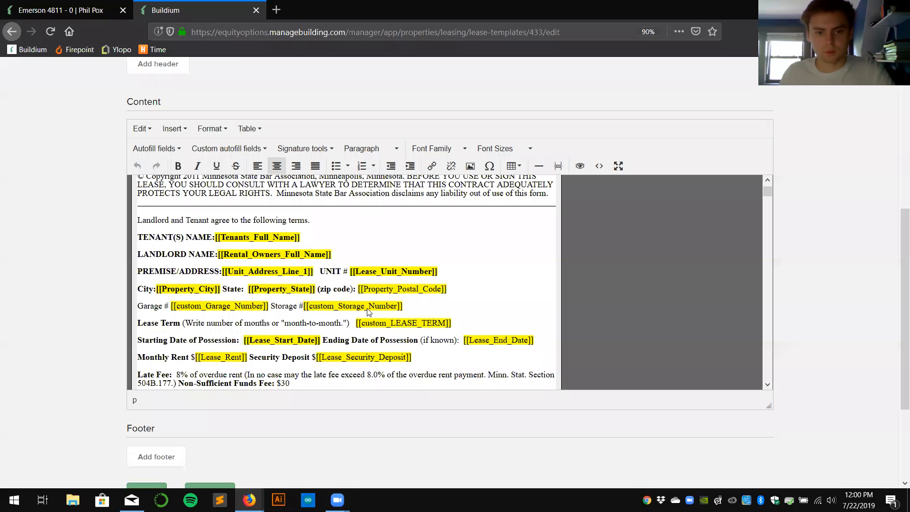
pyautogui.scroll(-2, 277, 242)
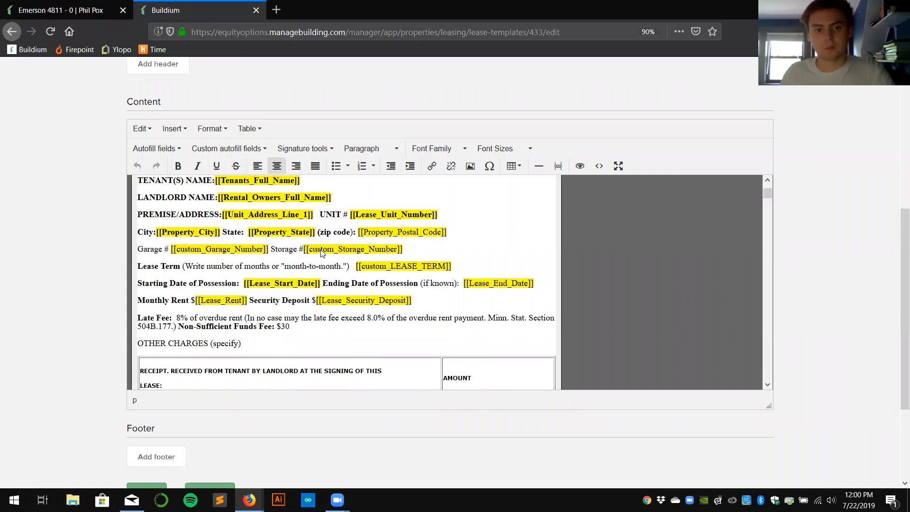
pyautogui.click(71, 10)
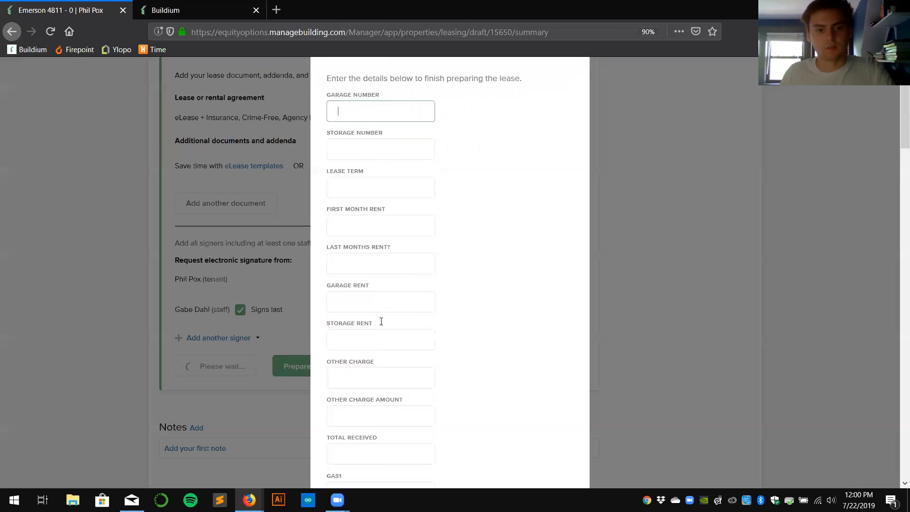
pyautogui.click(178, 16)
pyautogui.scroll(-1, 456, 255)
pyautogui.scroll(1, 451, 229)
# Arrange the template editor on the left half and the Prepare lease form on the right.
pyautogui.moveTo(187, 6); pyautogui.dragTo(265, 213)
pyautogui.moveTo(205, 12); pyautogui.dragTo(0, 237)
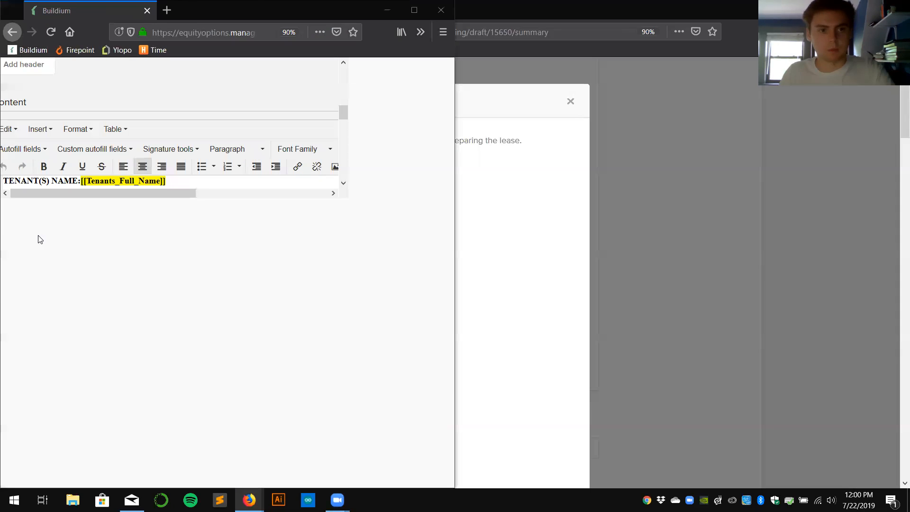
pyautogui.click(607, 123)
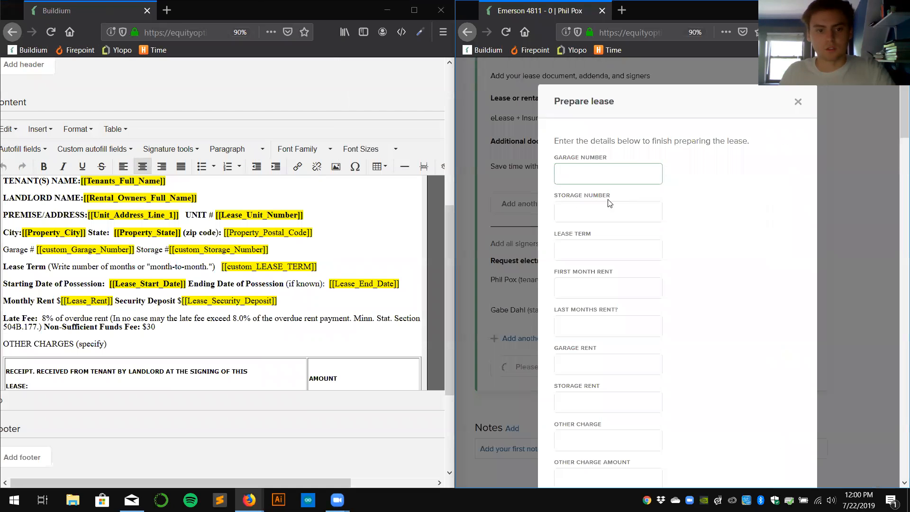
# Fill in Garage and Storage Number as NA and Lease Term as 12 months.
pyautogui.scroll(3, 367, 266)
pyautogui.scroll(-2, 98, 307)
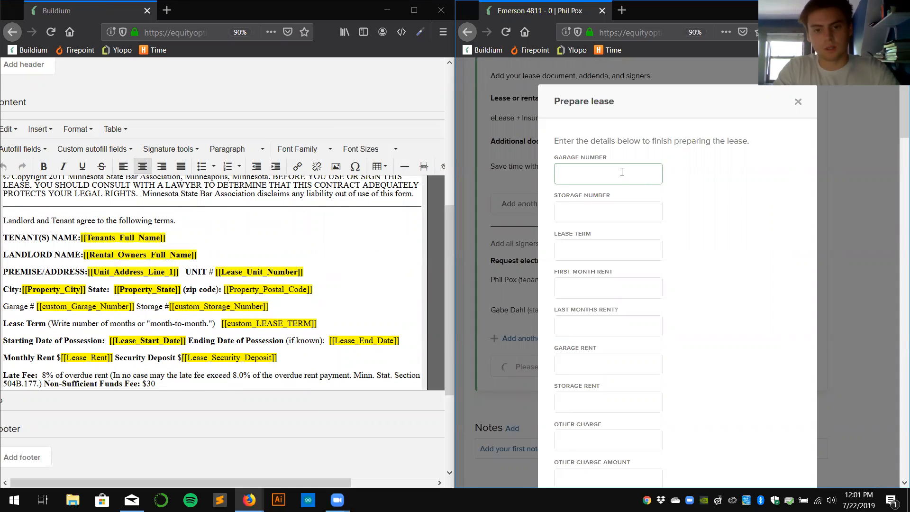
pyautogui.press('Tab')
pyautogui.press('Tab')
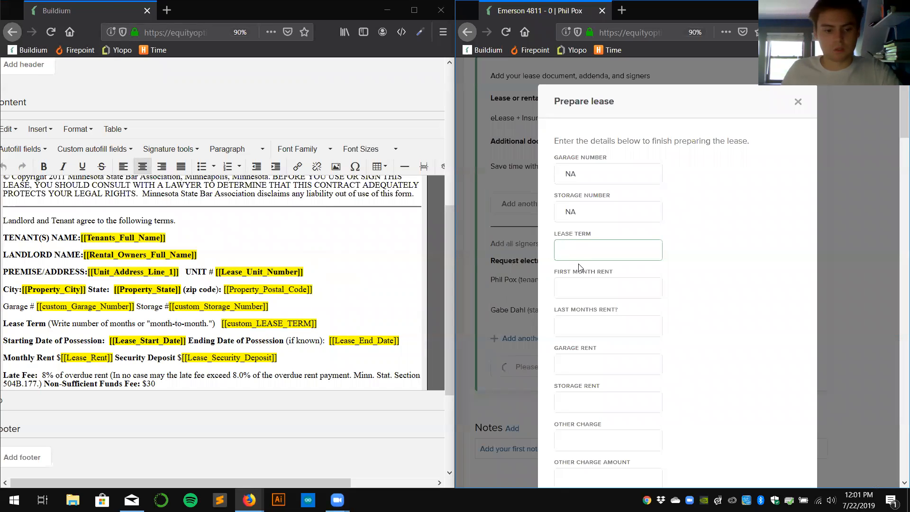
pyautogui.write('12 months')
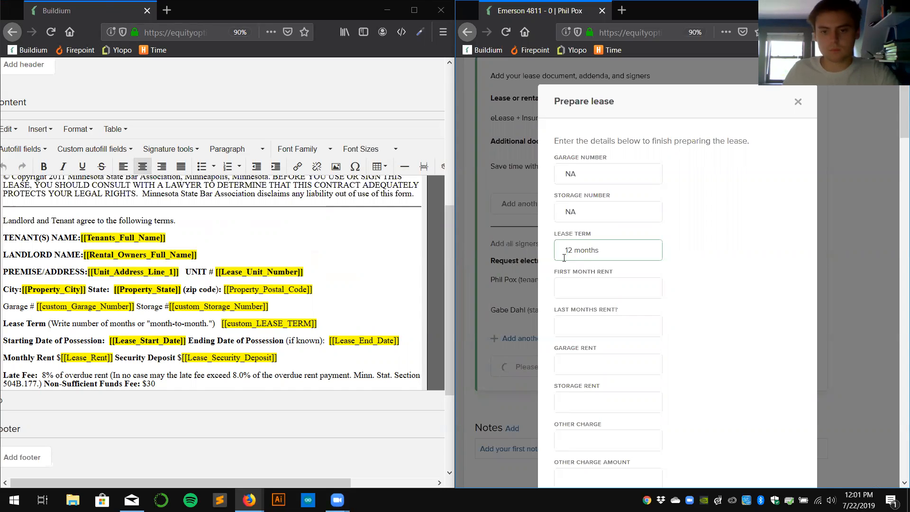
pyautogui.click(593, 285)
# Enter 0 for Last Months Rent, Garage Rent and Storage Rent.
pyautogui.write('d')
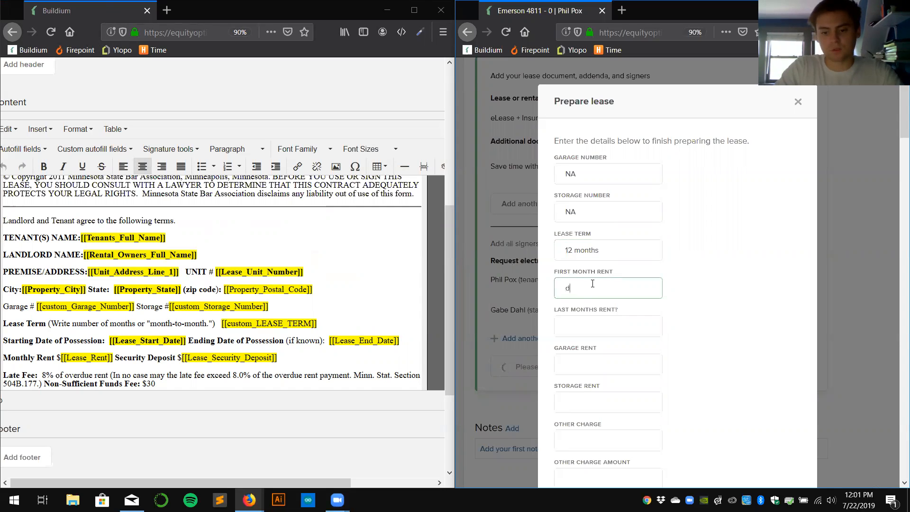
pyautogui.scroll(-5, 376, 286)
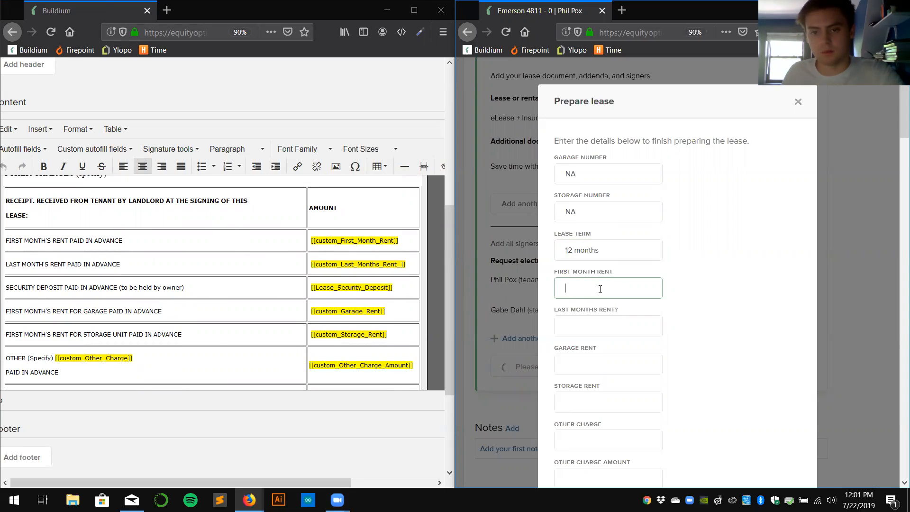
pyautogui.click(633, 327)
pyautogui.write('0')
pyautogui.click(633, 368)
pyautogui.write('0')
pyautogui.click(659, 394)
pyautogui.write('0')
pyautogui.scroll(-2, 719, 357)
# Add a Non-refundable pet fee Other Charge of 400 and a $1,400 Total Received.
pyautogui.click(619, 380)
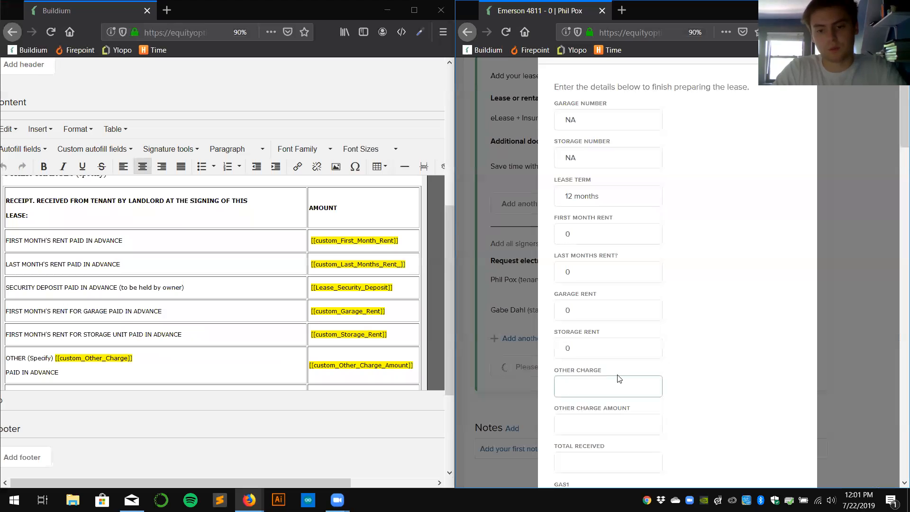
pyautogui.write('Non-refundable pet fee')
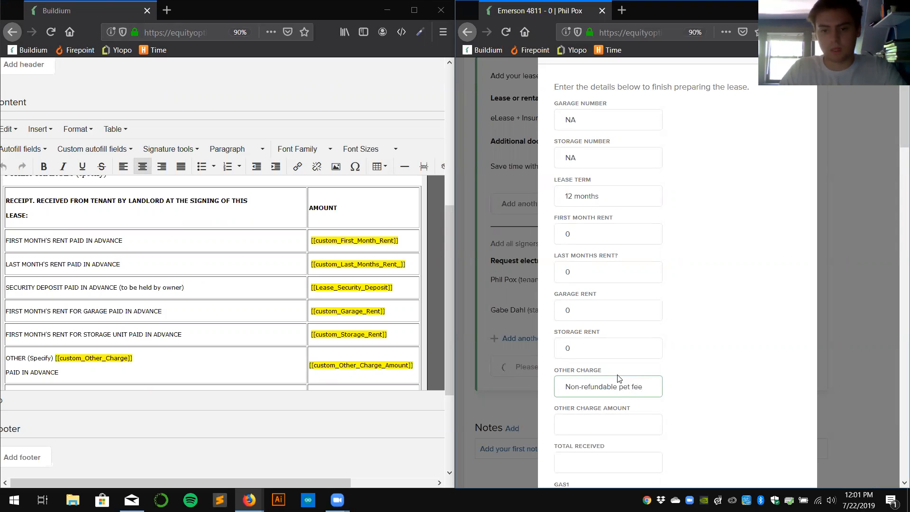
pyautogui.press('Tab')
pyautogui.write('400')
pyautogui.click(605, 453)
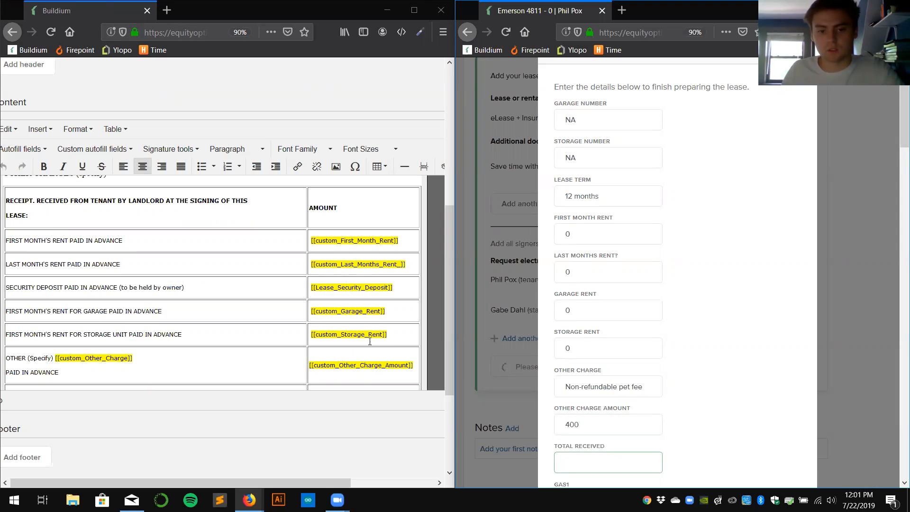
pyautogui.scroll(-2, 640, 428)
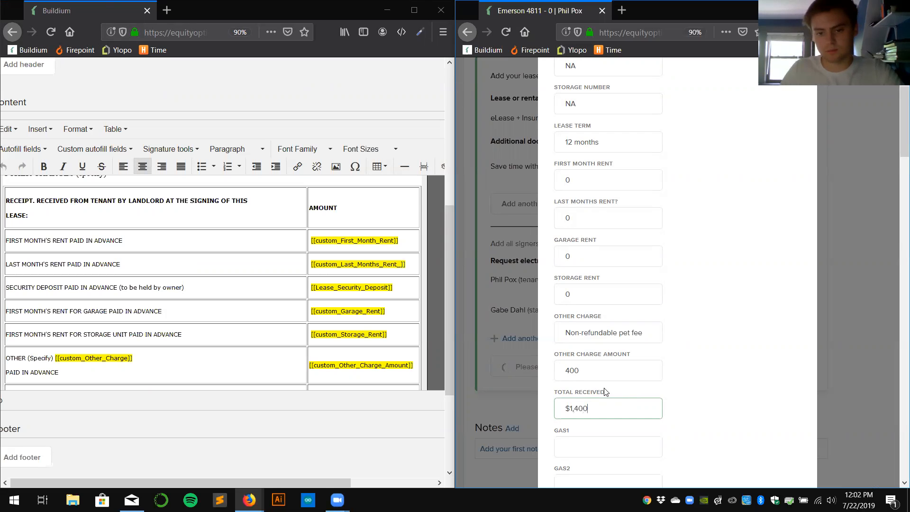
pyautogui.scroll(-10, 205, 295)
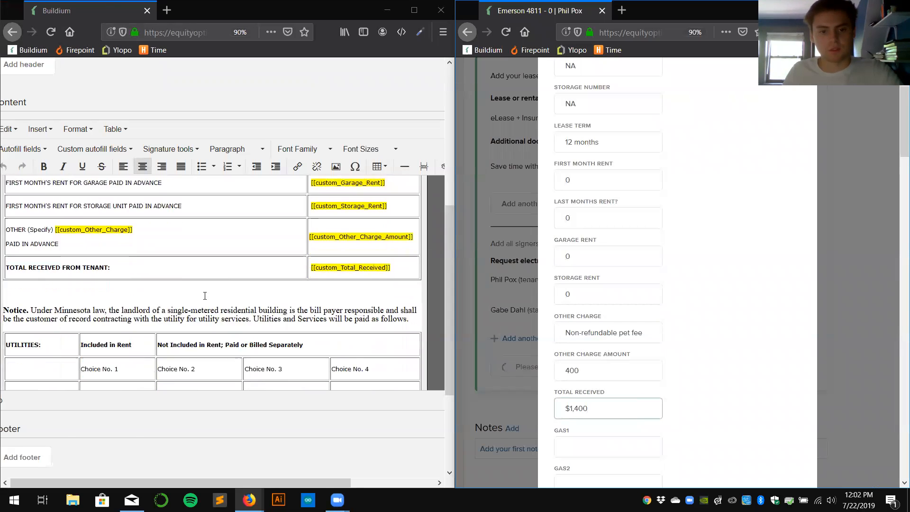
pyautogui.scroll(5, 204, 296)
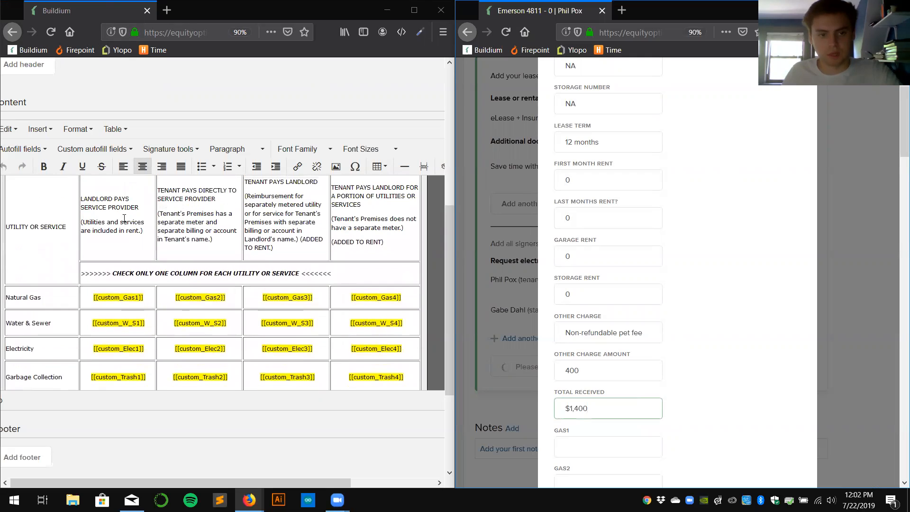
pyautogui.scroll(-2, 143, 254)
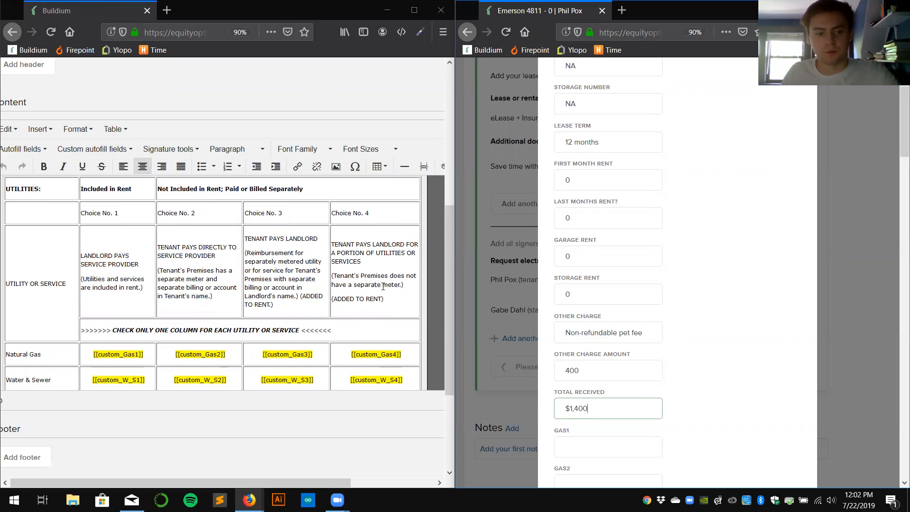
pyautogui.scroll(-2, 376, 289)
pyautogui.scroll(2, 172, 230)
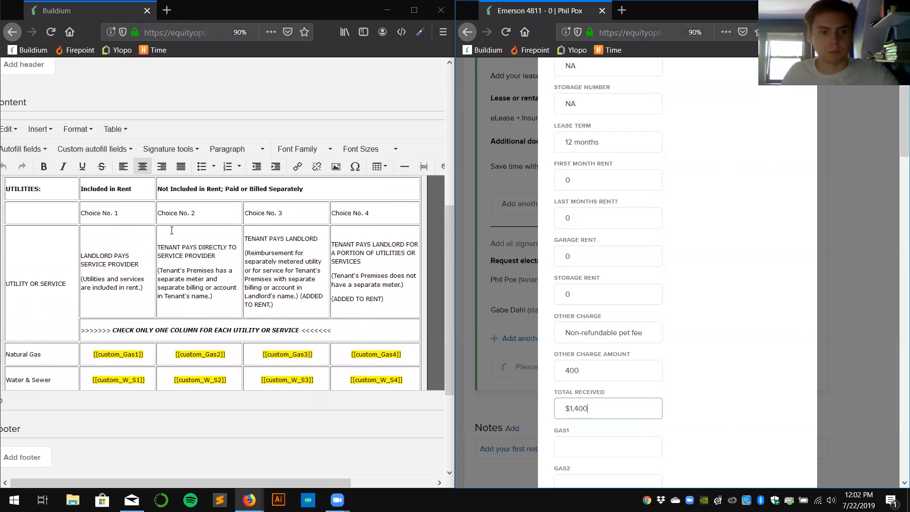
pyautogui.scroll(-2, 187, 285)
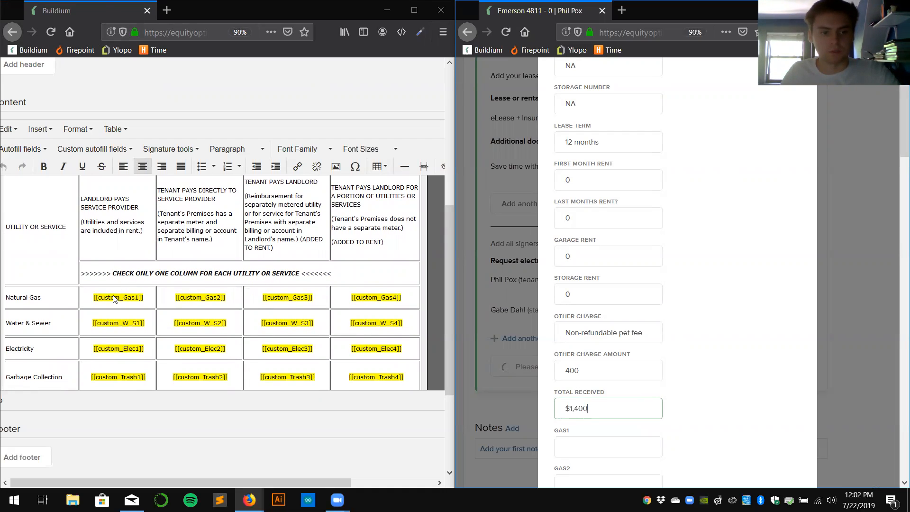
pyautogui.scroll(2, 347, 248)
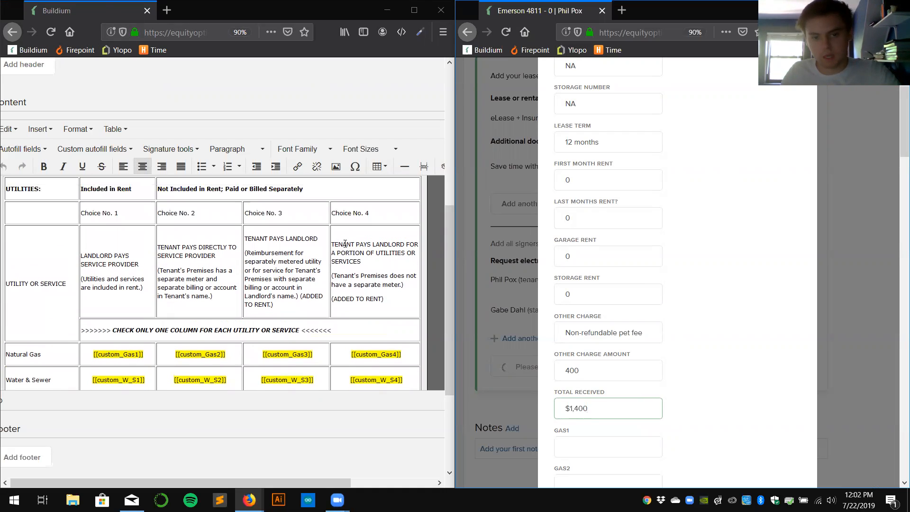
pyautogui.scroll(-4, 352, 259)
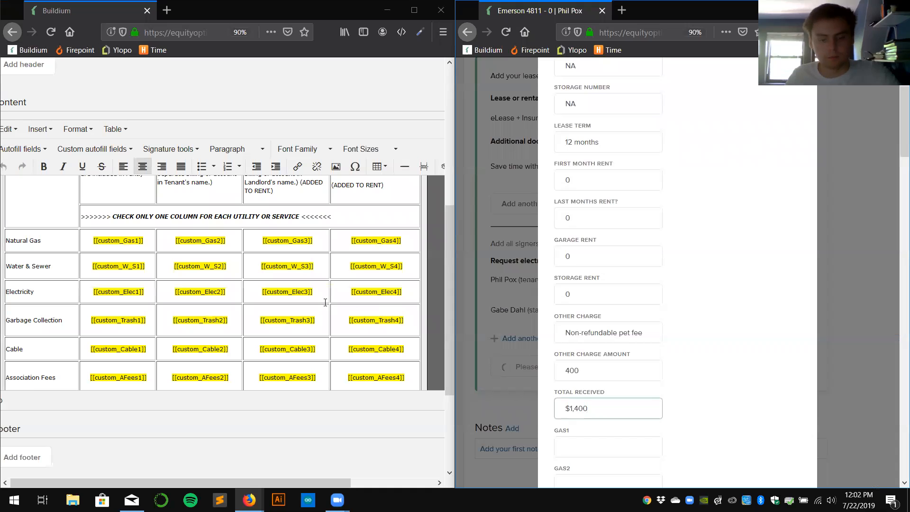
pyautogui.scroll(-1, 291, 304)
pyautogui.scroll(7, 291, 303)
pyautogui.scroll(-8, 285, 332)
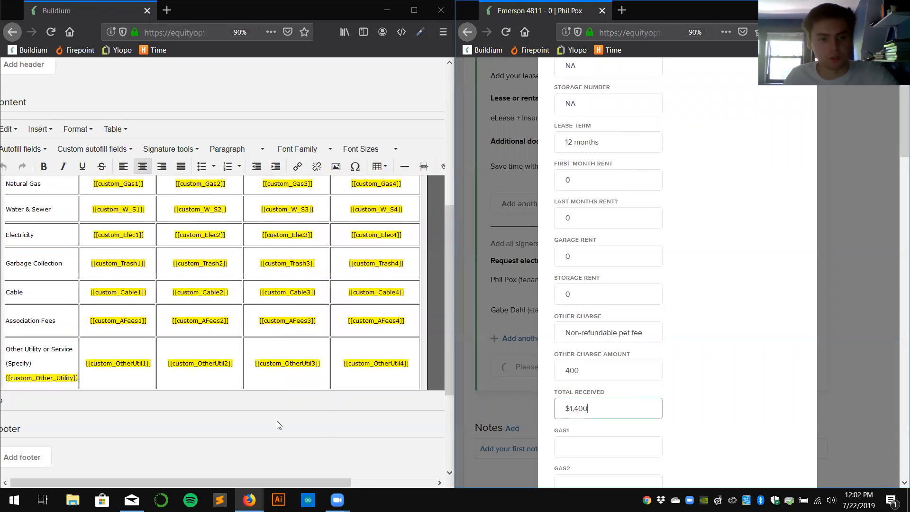
pyautogui.scroll(5, 223, 309)
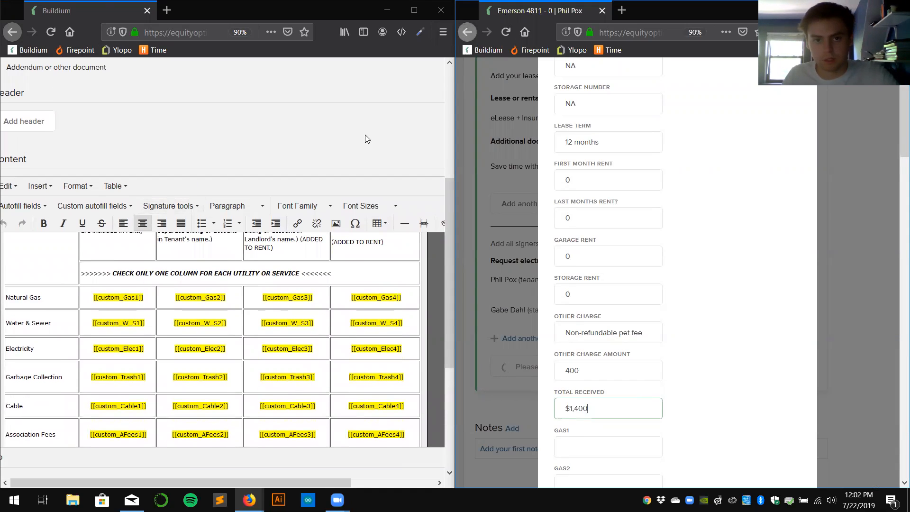
pyautogui.scroll(5, 223, 124)
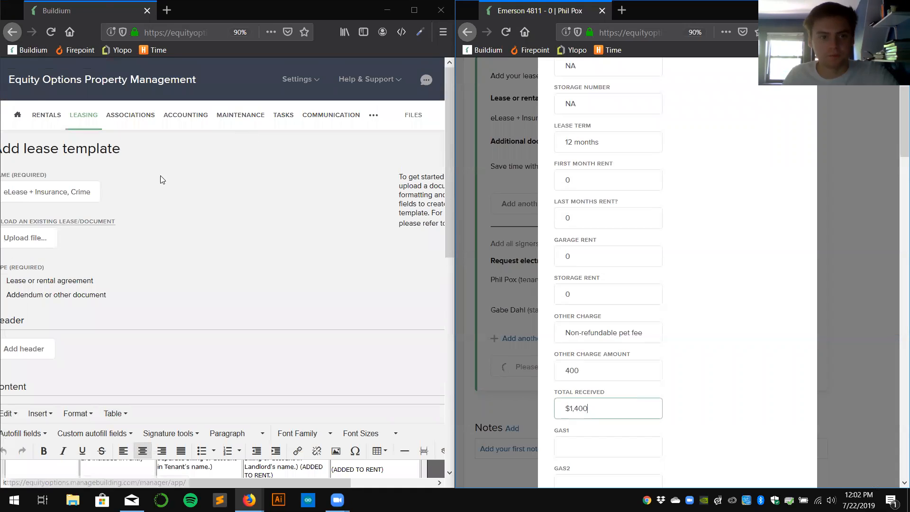
pyautogui.click(14, 117)
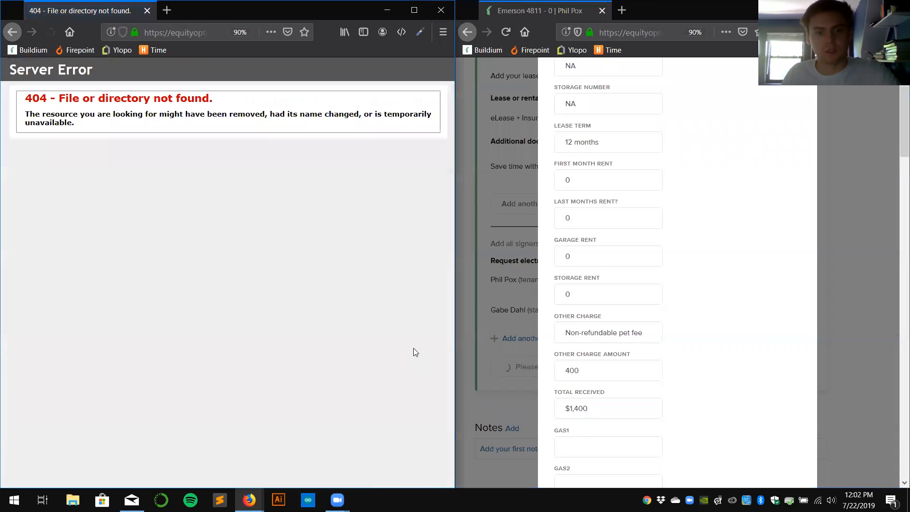
pyautogui.click(12, 33)
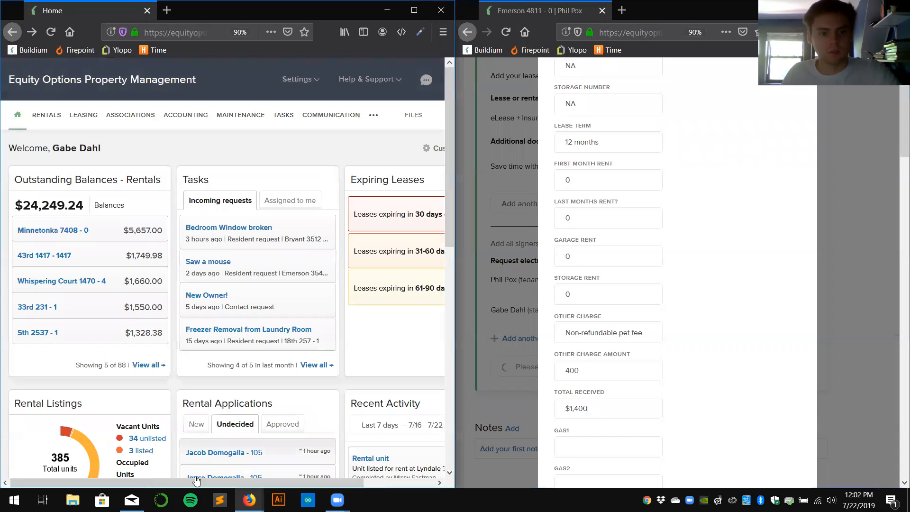
pyautogui.moveTo(256, 483); pyautogui.dragTo(331, 483)
pyautogui.click(432, 115)
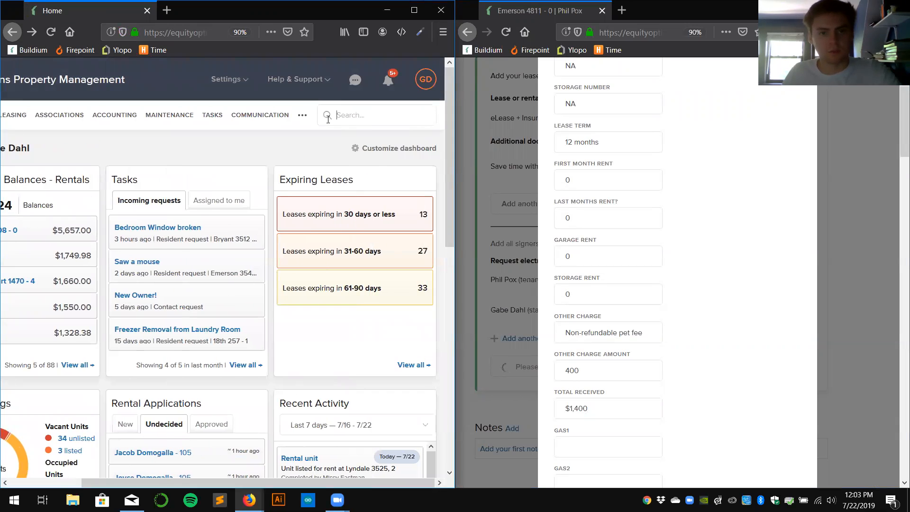
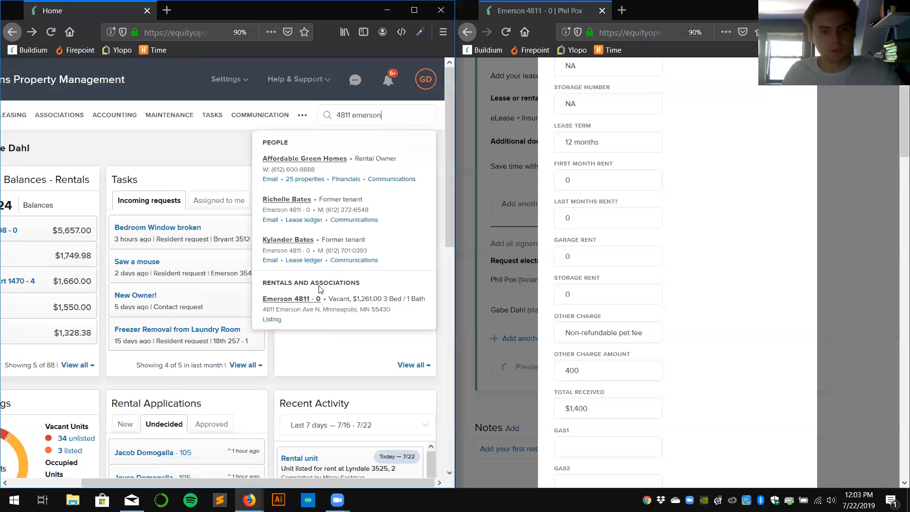
pyautogui.click(295, 300)
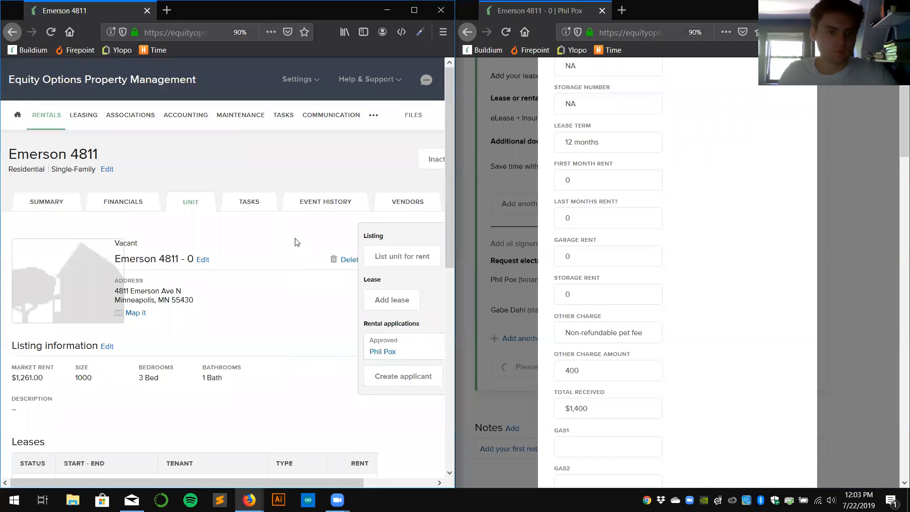
pyautogui.scroll(-2, 294, 250)
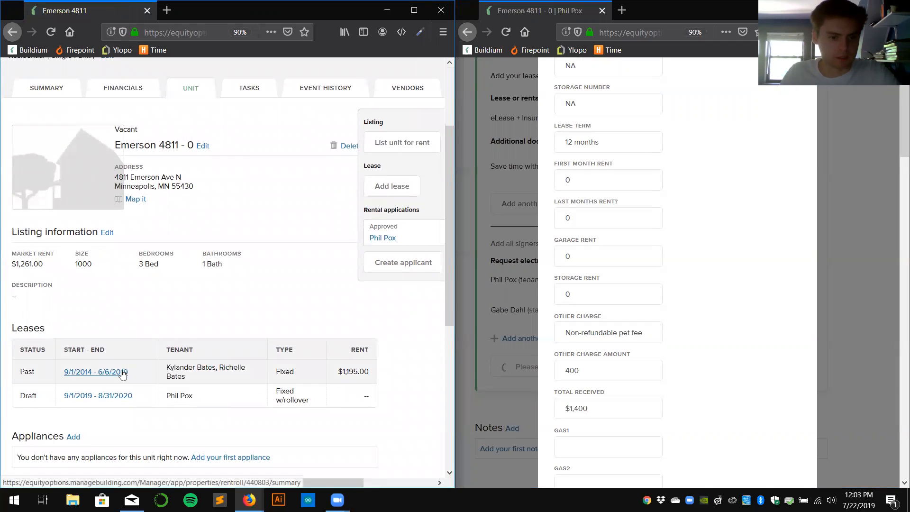
pyautogui.click(80, 373)
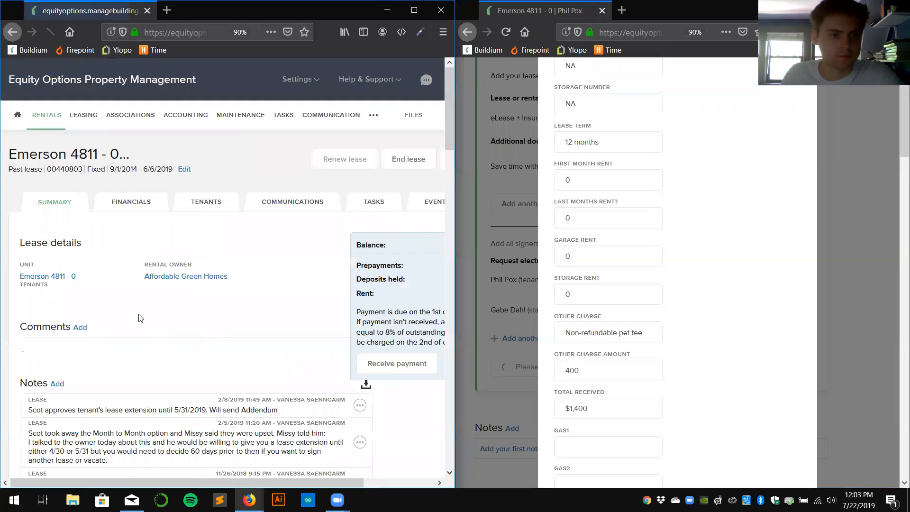
pyautogui.scroll(-2, 142, 299)
pyautogui.scroll(-5, 137, 293)
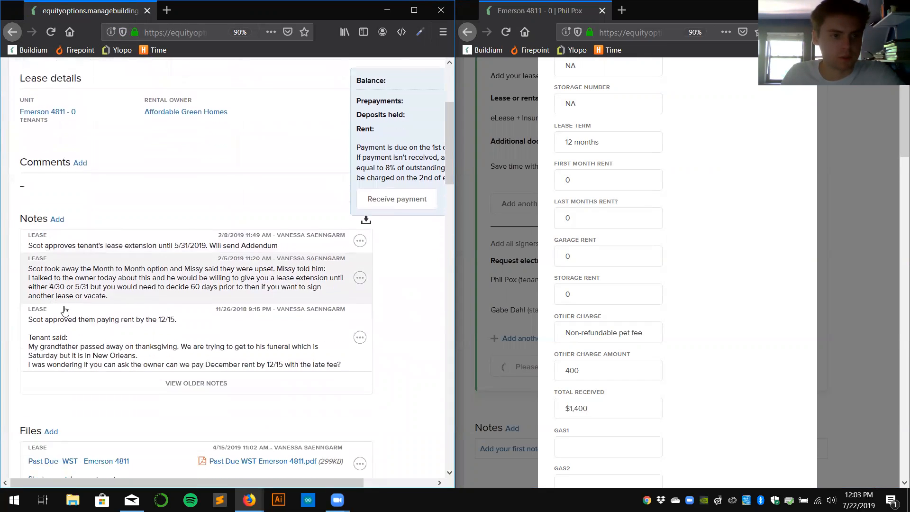
pyautogui.scroll(-1, 133, 311)
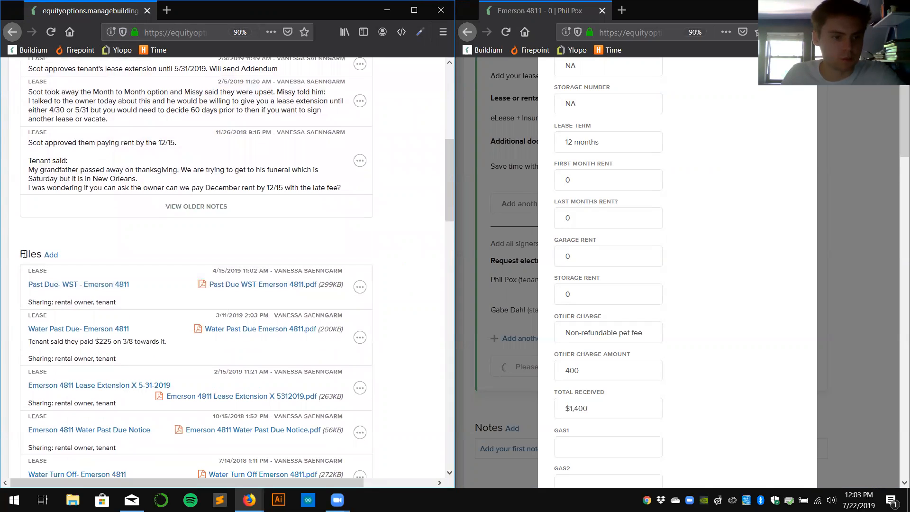
pyautogui.scroll(-4, 133, 236)
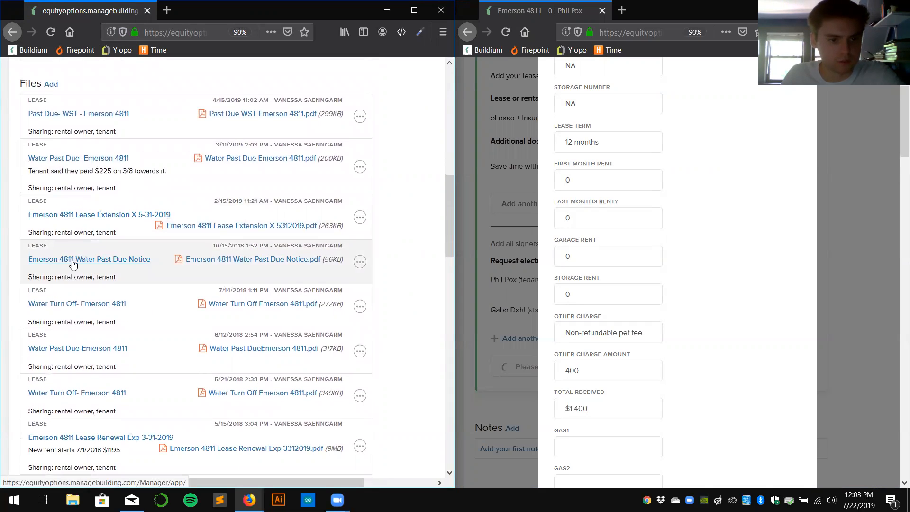
pyautogui.scroll(-1, 76, 264)
pyautogui.scroll(-2, 52, 300)
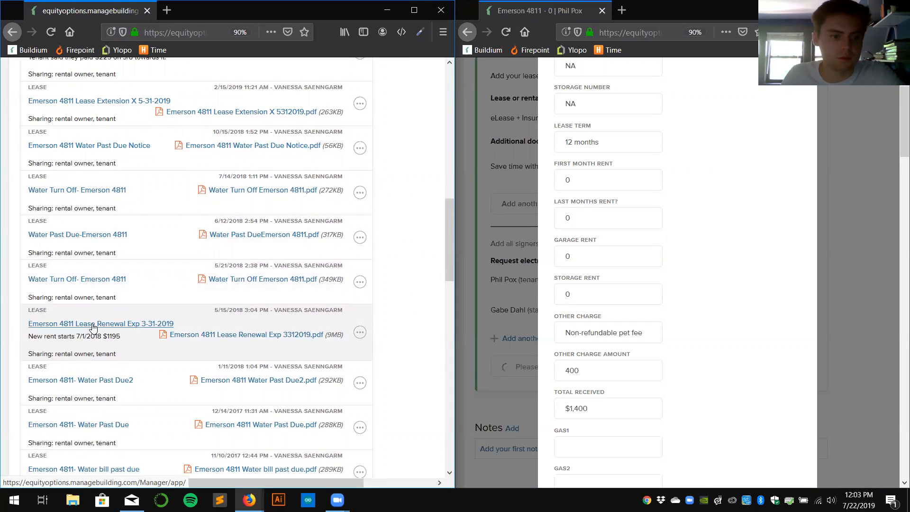
pyautogui.click(149, 324)
pyautogui.click(223, 232)
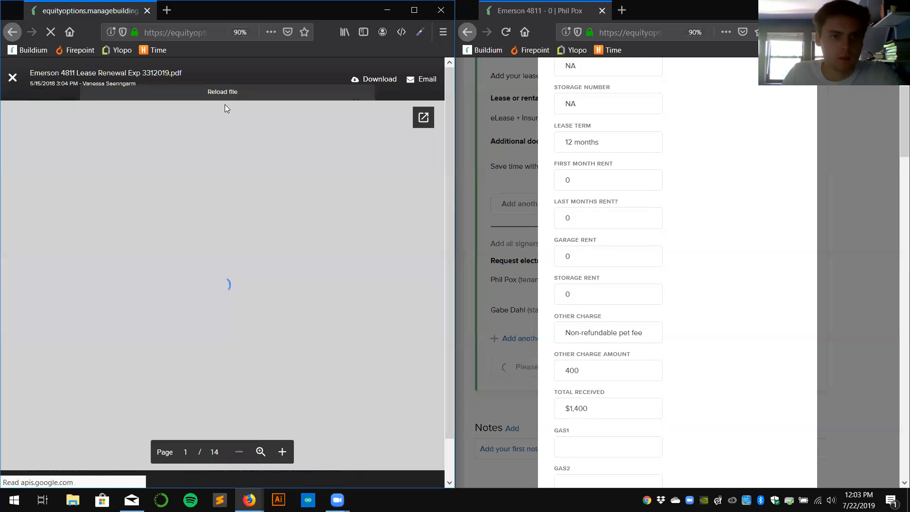
pyautogui.scroll(-2, 272, 172)
pyautogui.scroll(-2, 271, 172)
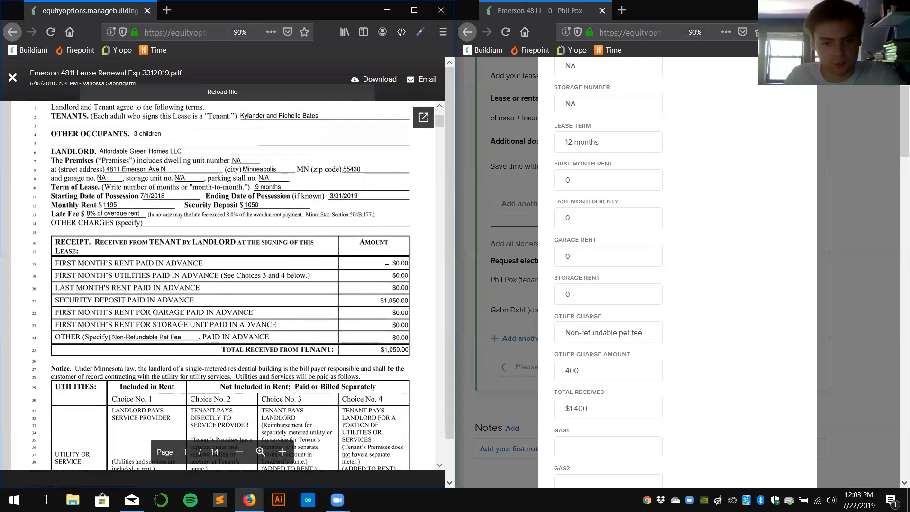
pyautogui.scroll(-8, 387, 260)
# Mark column 2 for GAS, W&S, ELEC, TRASH and CABLE with x, matching the old lease.
pyautogui.scroll(-3, 349, 234)
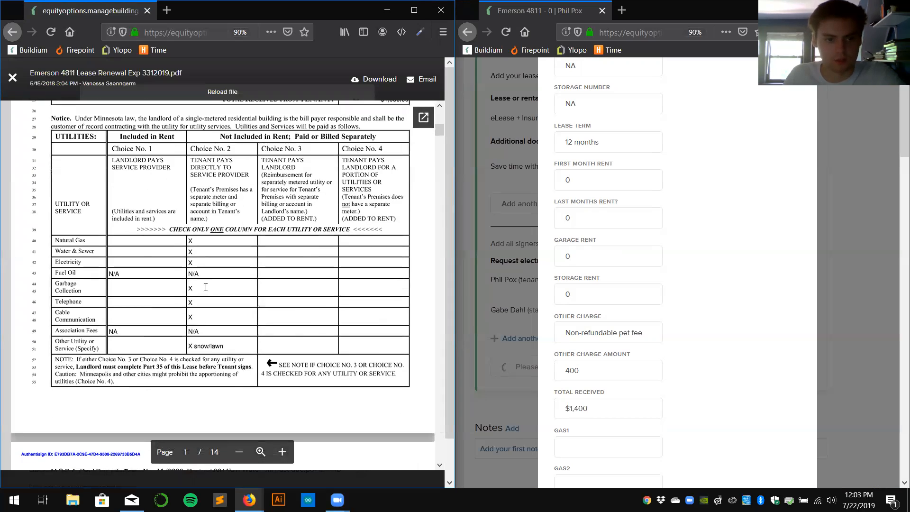
pyautogui.click(640, 14)
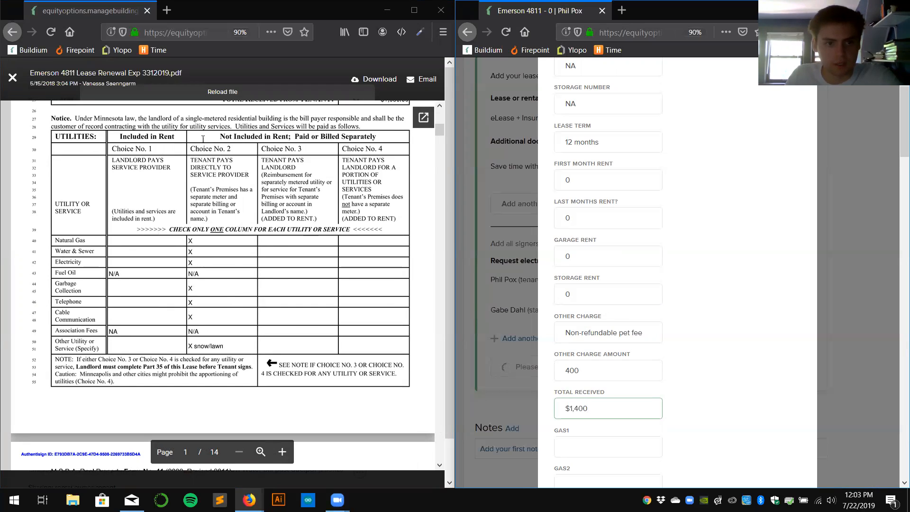
pyautogui.click(215, 160)
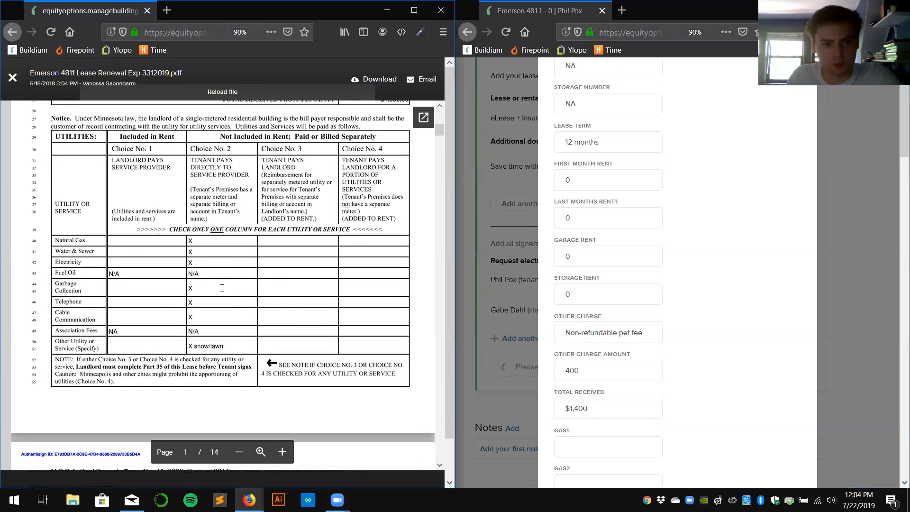
pyautogui.scroll(-3, 733, 296)
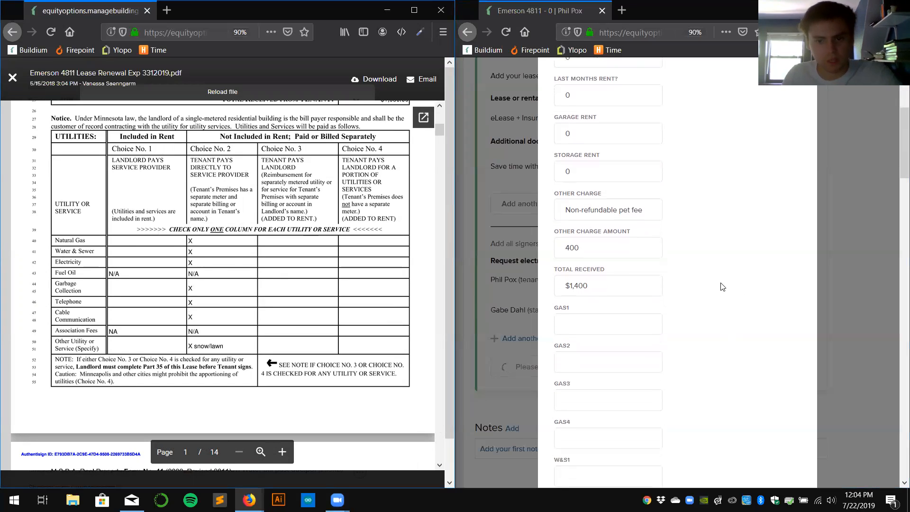
pyautogui.click(617, 321)
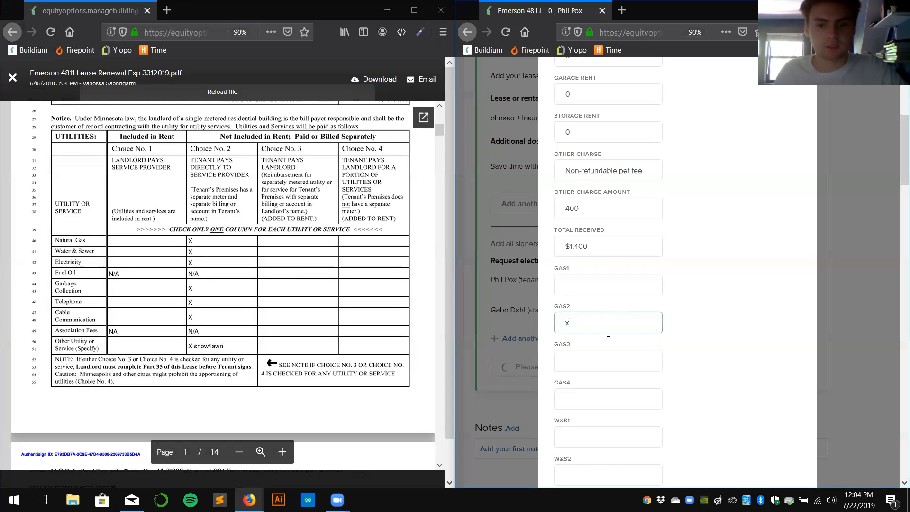
pyautogui.scroll(-3, 659, 303)
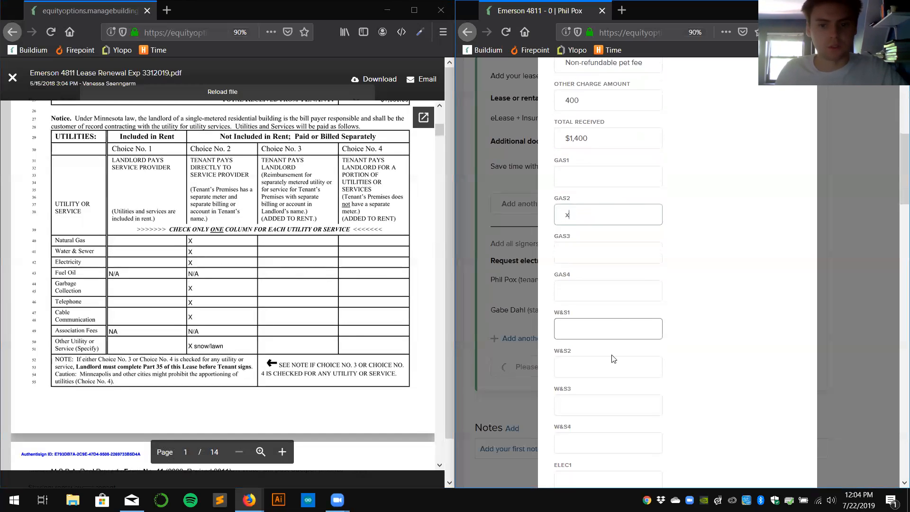
pyautogui.click(575, 376)
pyautogui.scroll(-6, 646, 323)
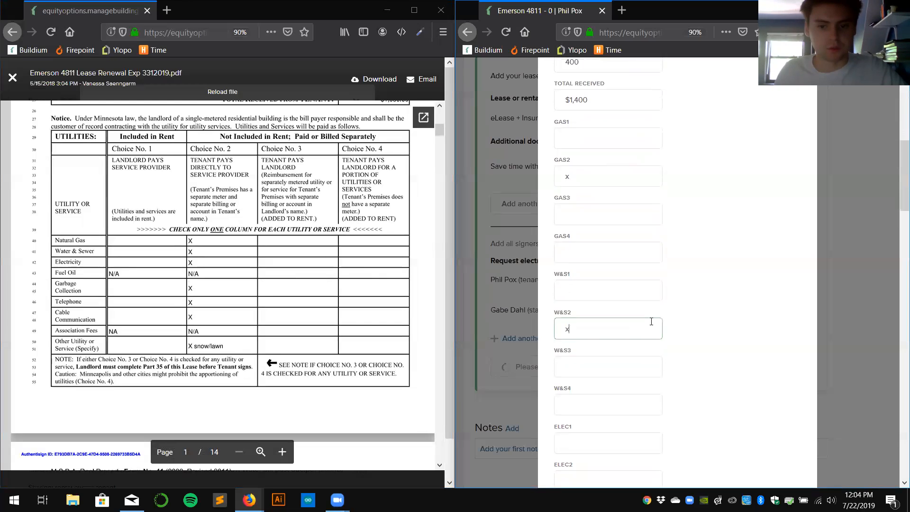
pyautogui.click(581, 303)
pyautogui.write('x')
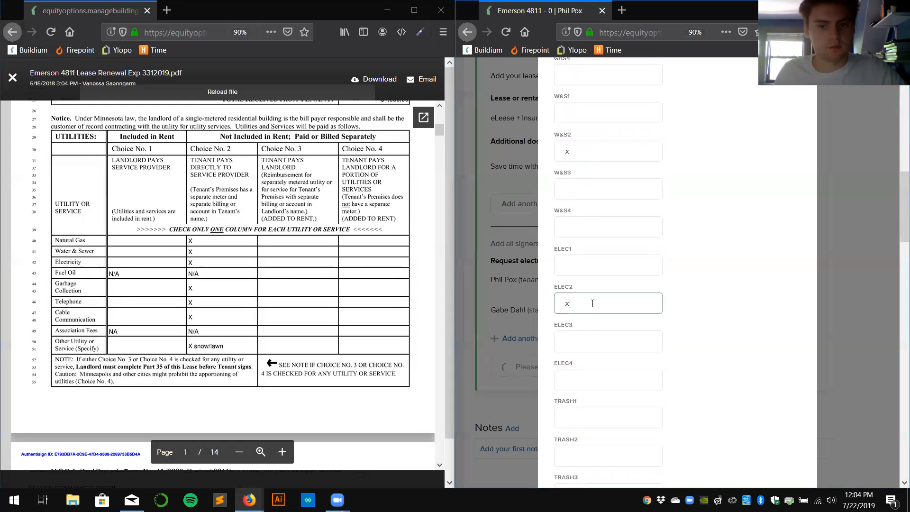
pyautogui.scroll(-5, 693, 304)
pyautogui.click(606, 292)
pyautogui.scroll(-3, 721, 296)
pyautogui.click(635, 335)
pyautogui.write('x')
pyautogui.scroll(-5, 686, 245)
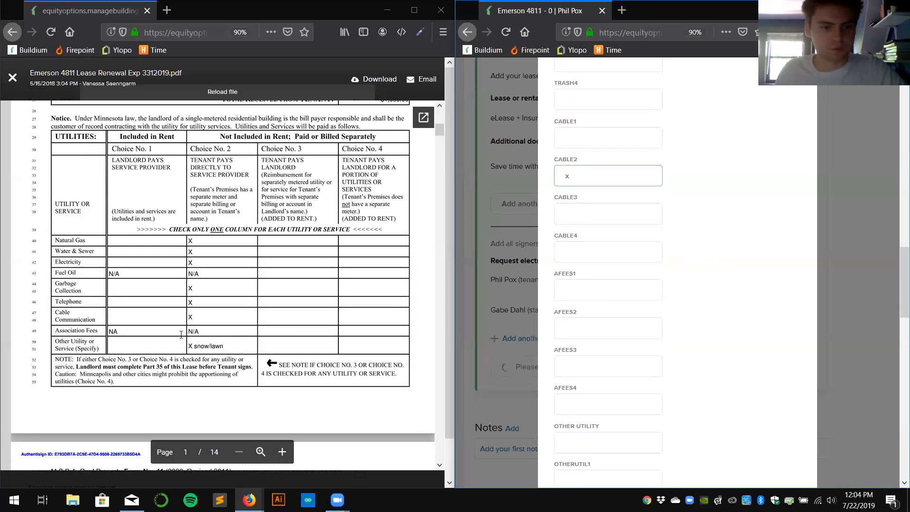
pyautogui.scroll(-3, 630, 270)
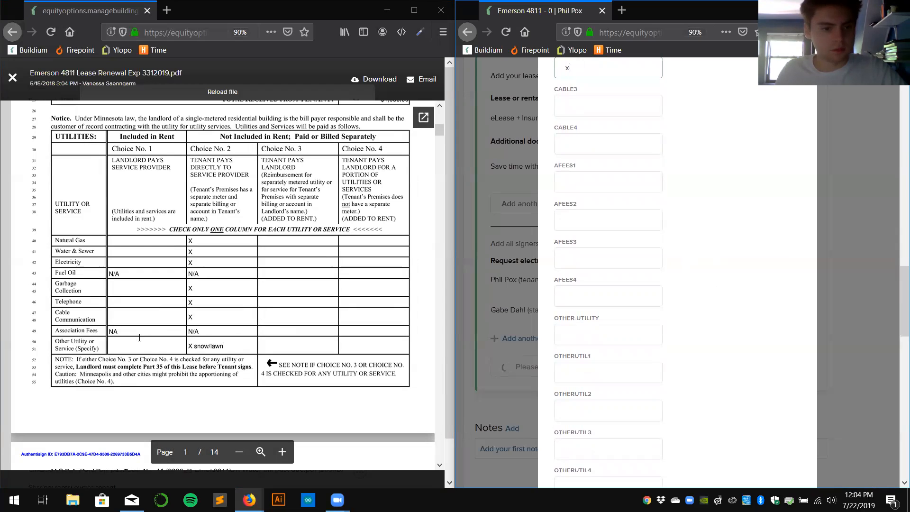
# Enter snow/lawn as the Other Utility and mark OTHERUTIL2 with x.
pyautogui.click(593, 331)
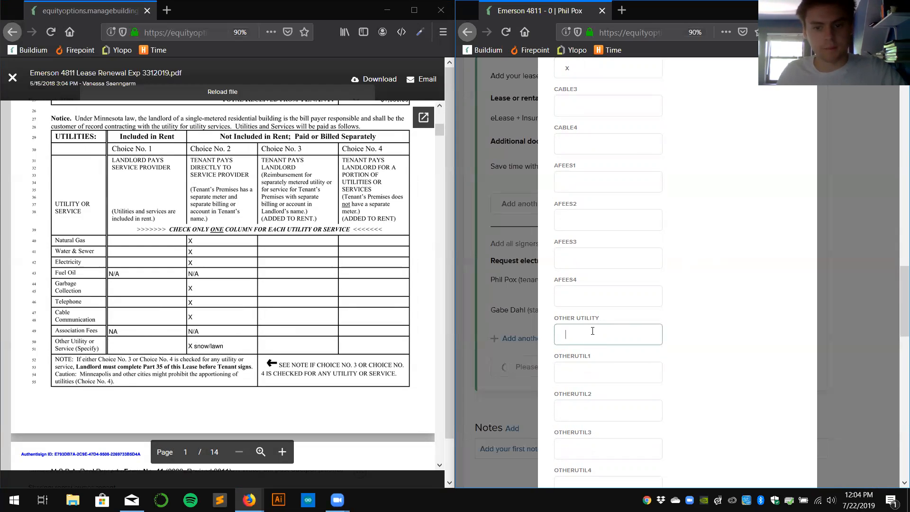
pyautogui.write('snow/lawn')
pyautogui.press('Tab')
pyautogui.press('Tab')
pyautogui.write('x')
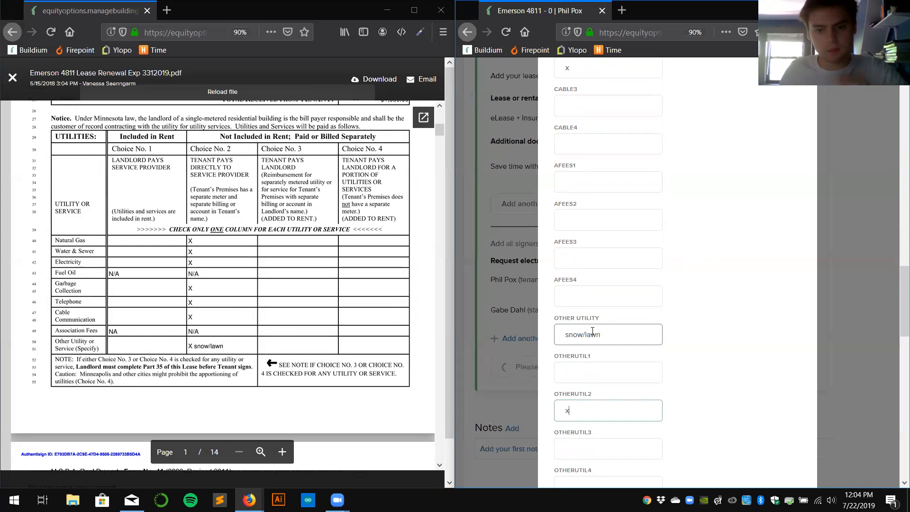
pyautogui.scroll(-2, 707, 387)
pyautogui.scroll(-5, 711, 391)
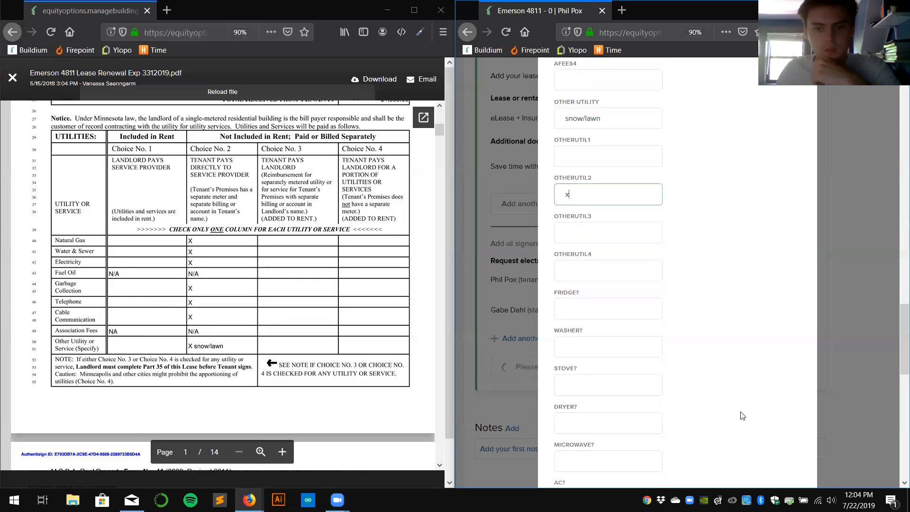
pyautogui.scroll(-2, 691, 391)
pyautogui.scroll(-5, 285, 308)
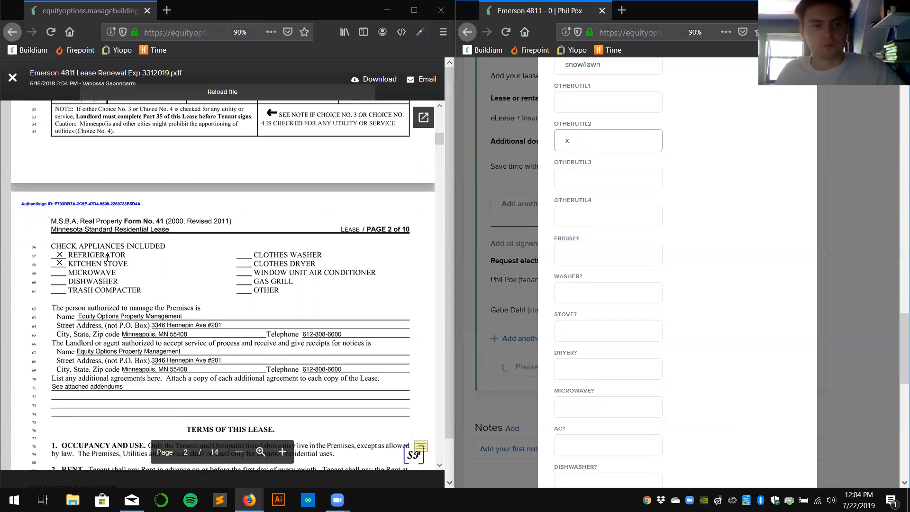
# Mark the FRIDGE? and STOVE? fields with x.
pyautogui.click(577, 251)
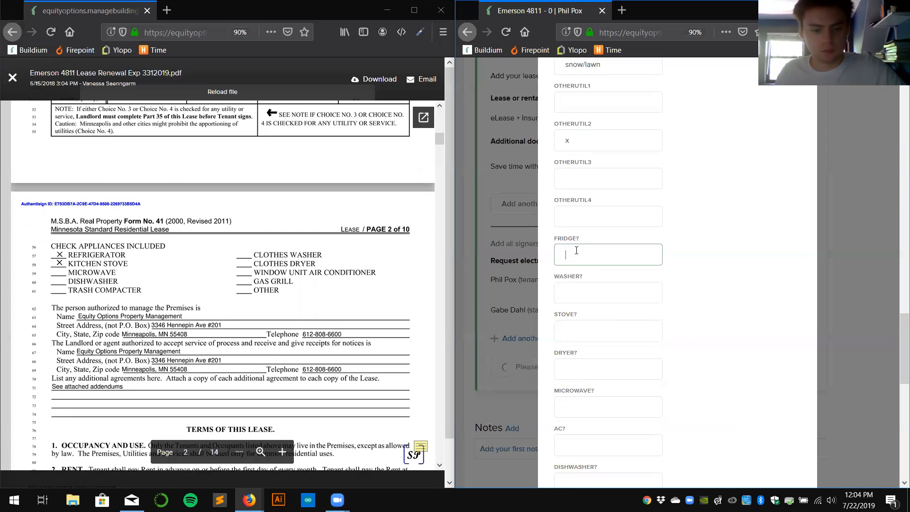
pyautogui.write('x')
pyautogui.click(597, 326)
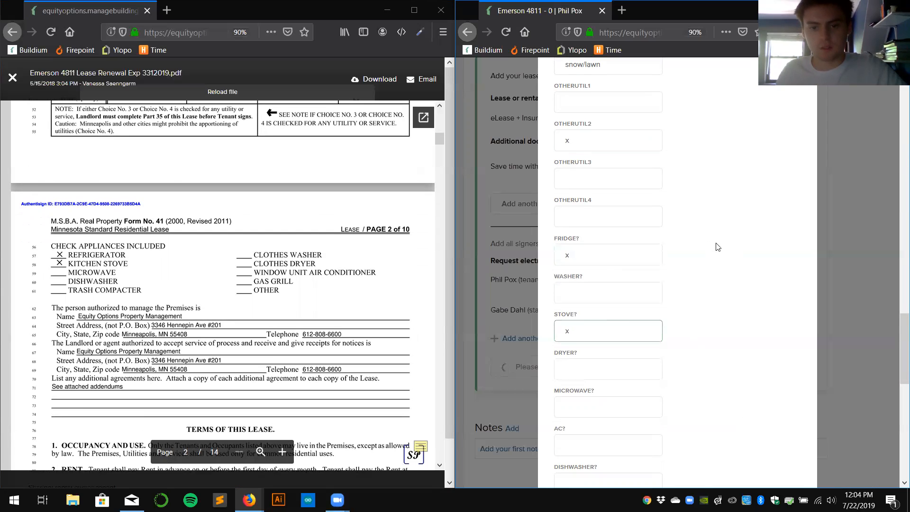
pyautogui.write('x')
pyautogui.scroll(-4, 718, 247)
pyautogui.scroll(-4, 330, 262)
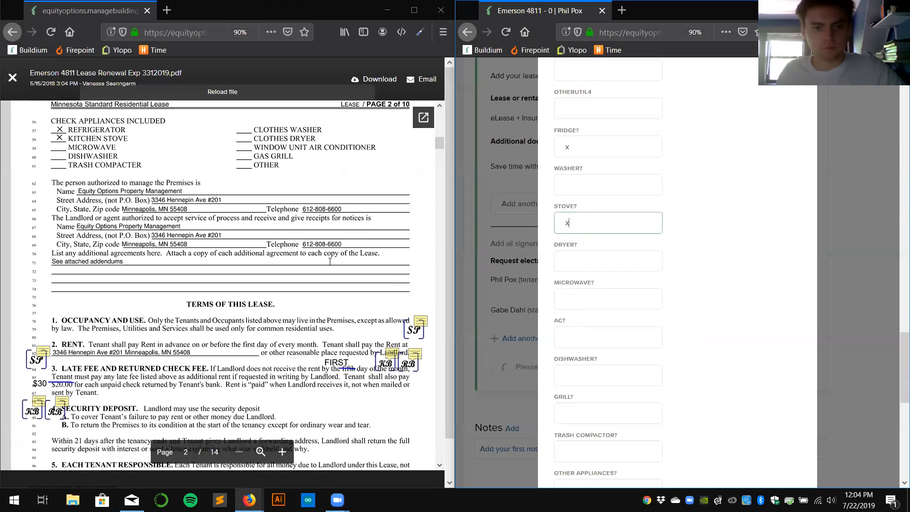
pyautogui.scroll(-8, 634, 290)
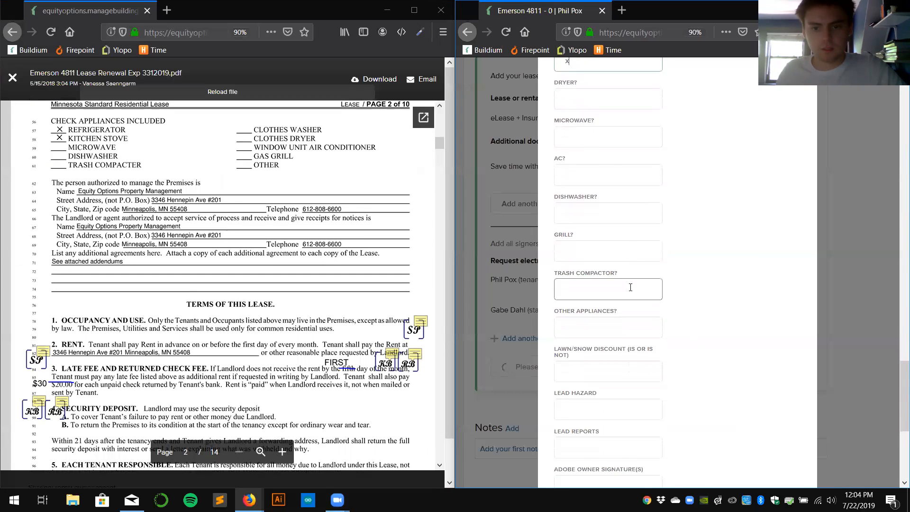
pyautogui.scroll(-2, 632, 291)
# Enter 'is not' in the LAWN/SNOW DISCOUNT field.
pyautogui.click(626, 268)
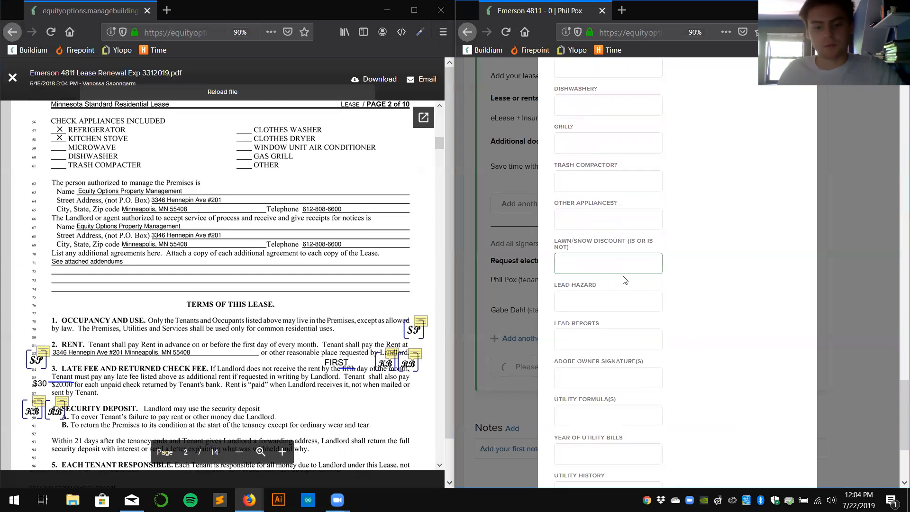
pyautogui.scroll(8, 390, 299)
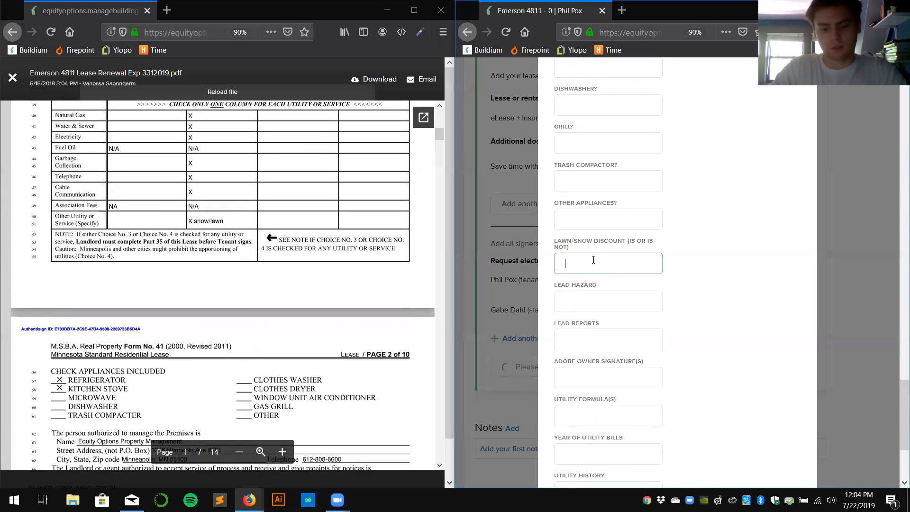
pyautogui.write('is not')
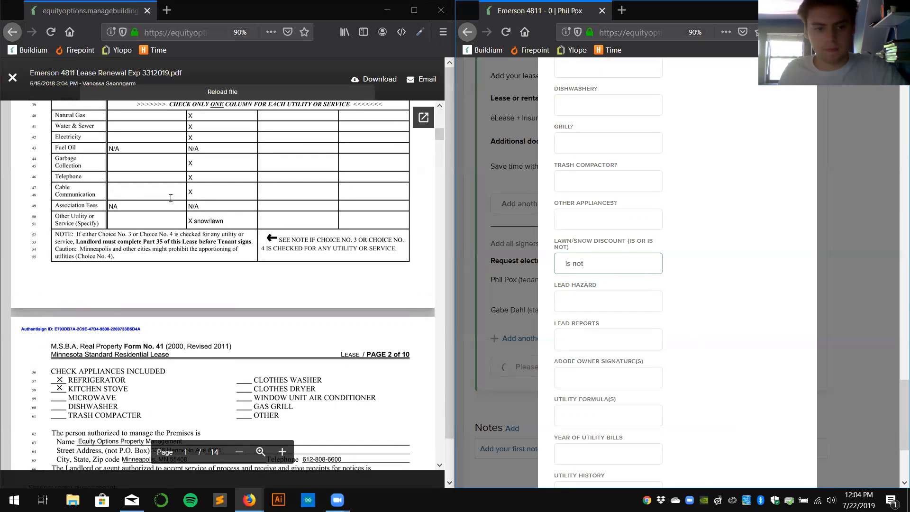
pyautogui.scroll(-2, 171, 198)
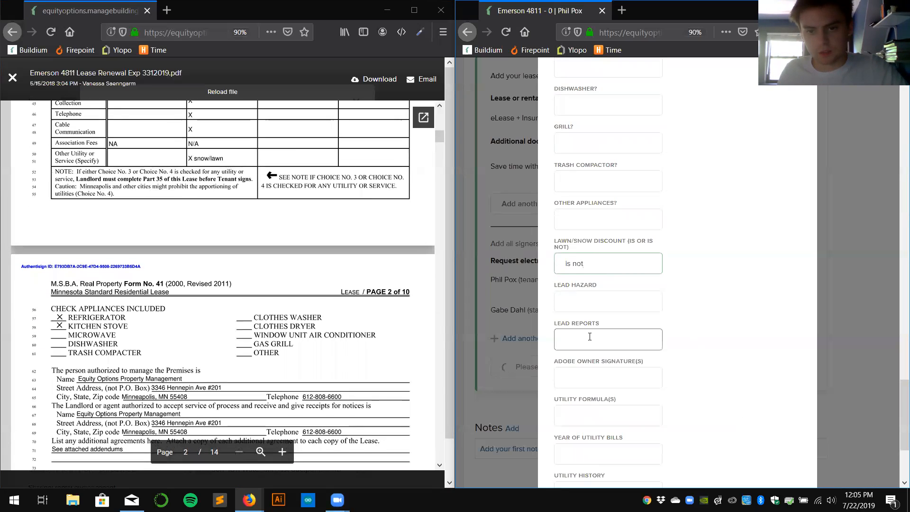
pyautogui.scroll(-20, 104, 245)
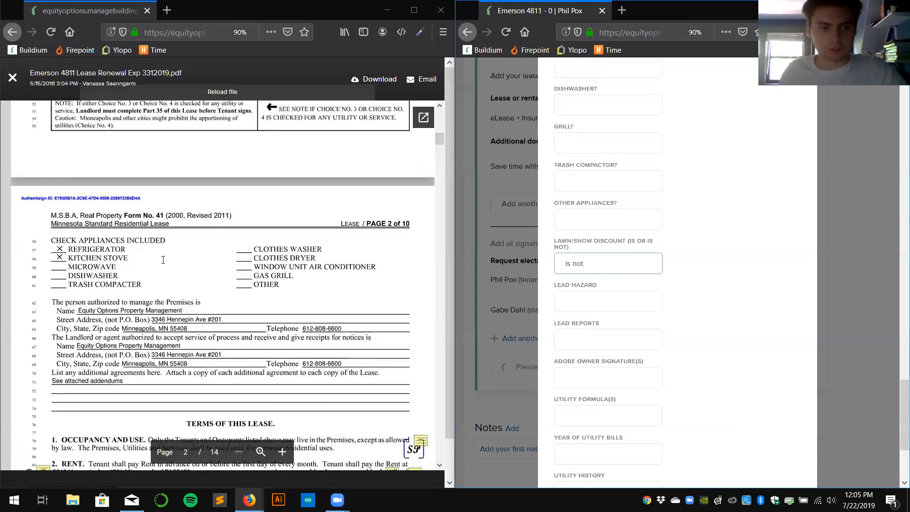
# Enter none in both the LEAD HAZARD and LEAD REPORTS fields.
pyautogui.scroll(-20, 191, 221)
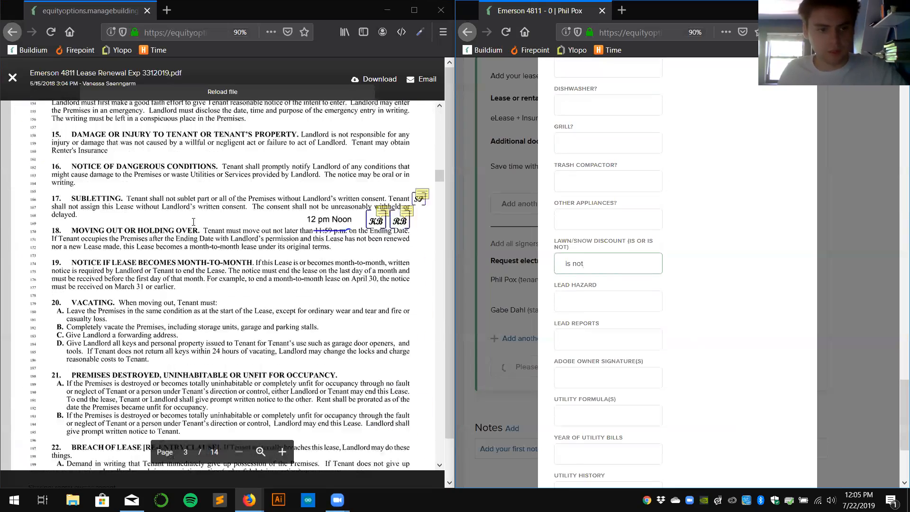
pyautogui.scroll(5, 197, 220)
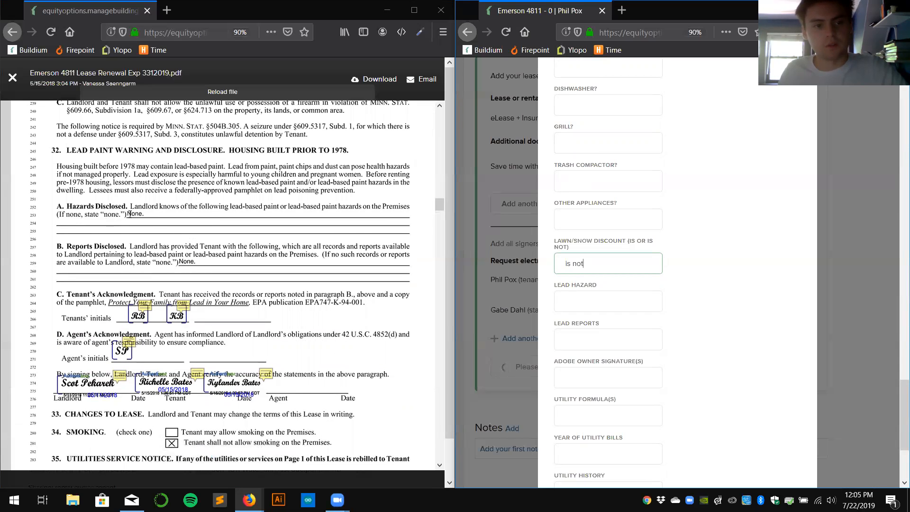
pyautogui.click(592, 306)
pyautogui.write('none')
pyautogui.press('Tab')
pyautogui.write('none')
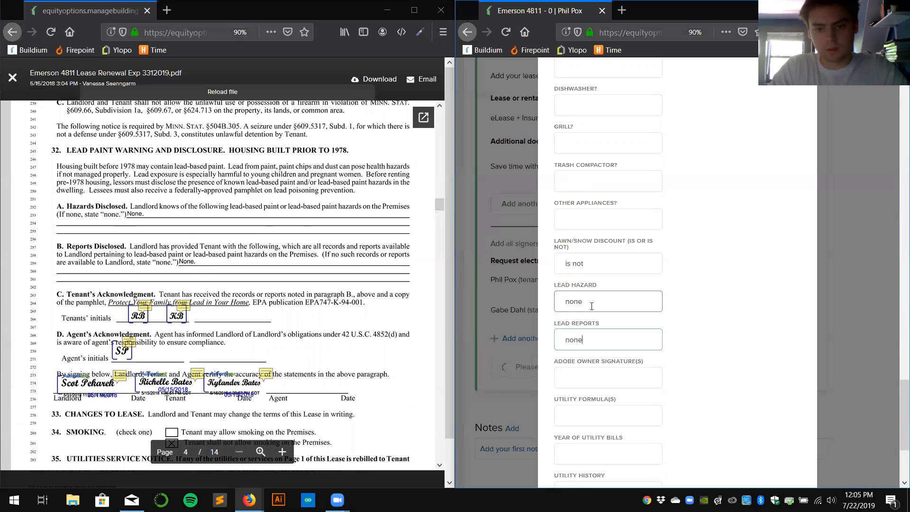
# Fill ADOBE OWNER SIGNATURE(S) with Affordable Green Homes.
pyautogui.press('Tab')
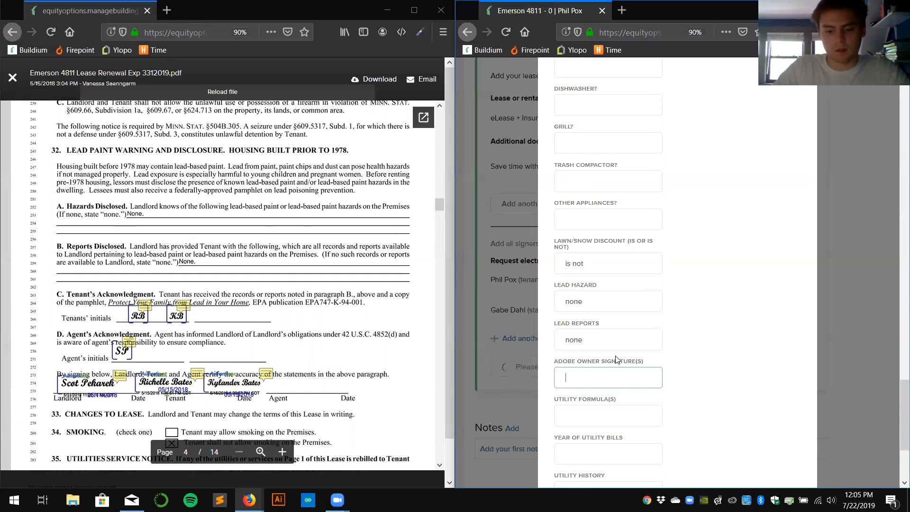
pyautogui.write('G')
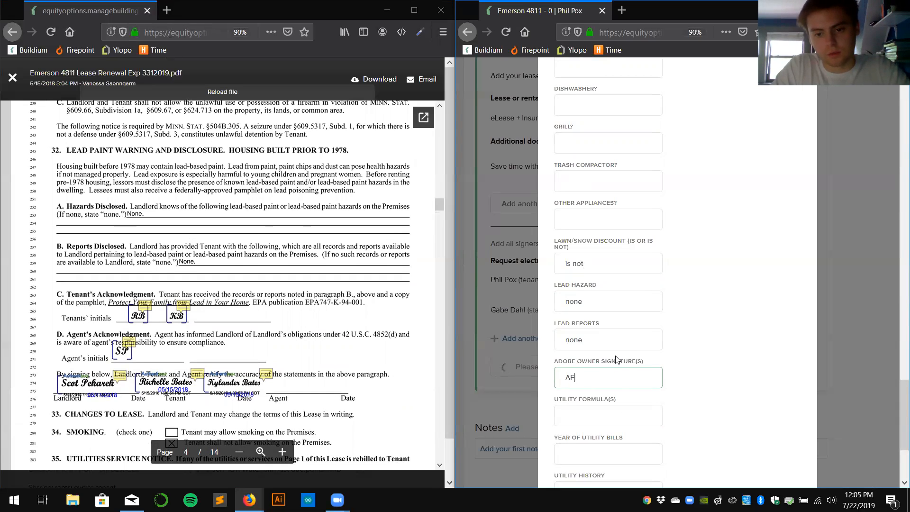
pyautogui.press('BackSpace')
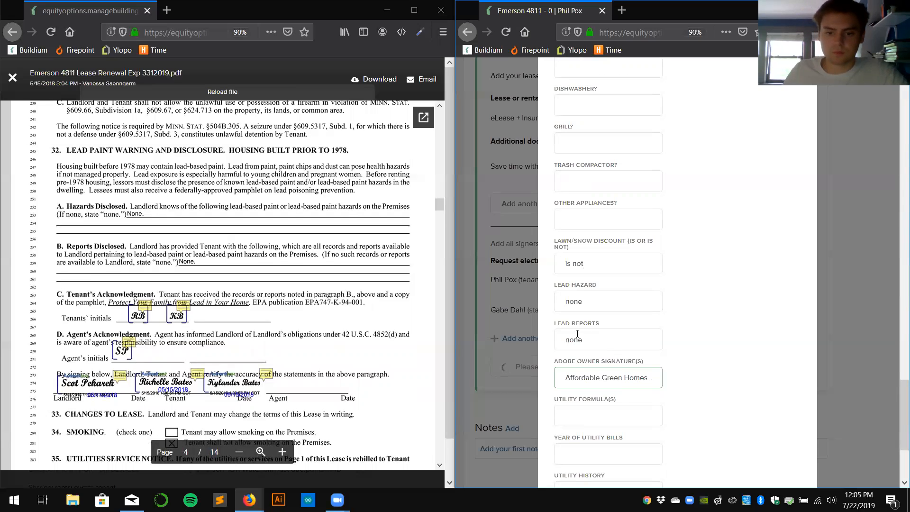
pyautogui.scroll(-1, 332, 303)
pyautogui.scroll(-1, 696, 427)
pyautogui.scroll(-2, 696, 428)
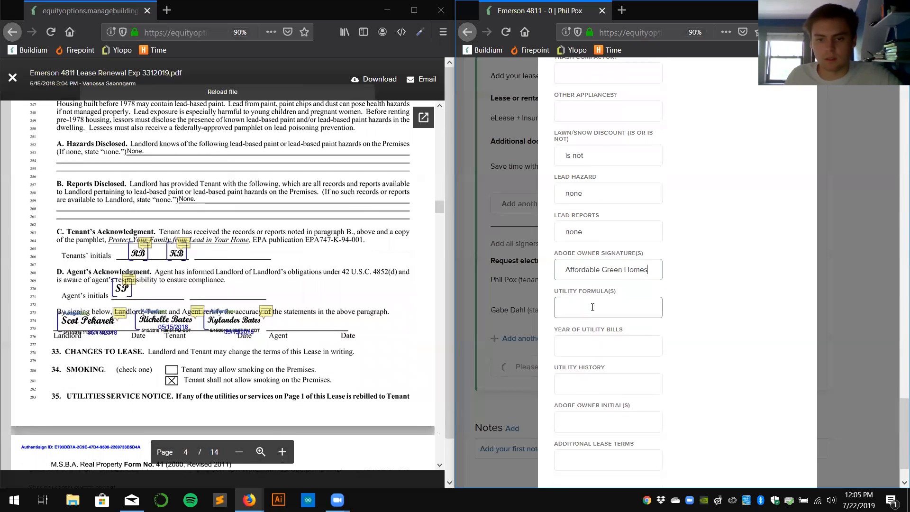
# Leave Utility Formula(s) blank and move to the Year of Utility Bills field for 2018-2019.
pyautogui.click(627, 307)
pyautogui.write('6')
pyautogui.scroll(12, 341, 346)
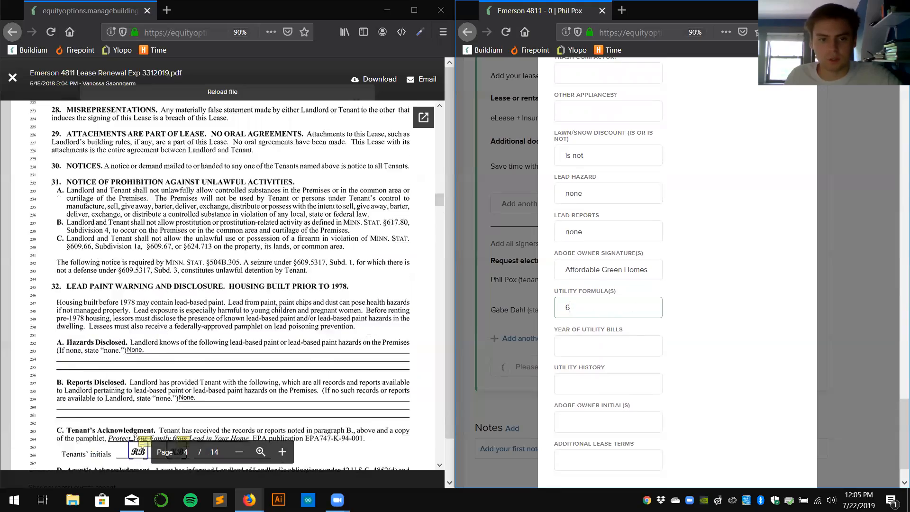
pyautogui.scroll(15, 362, 341)
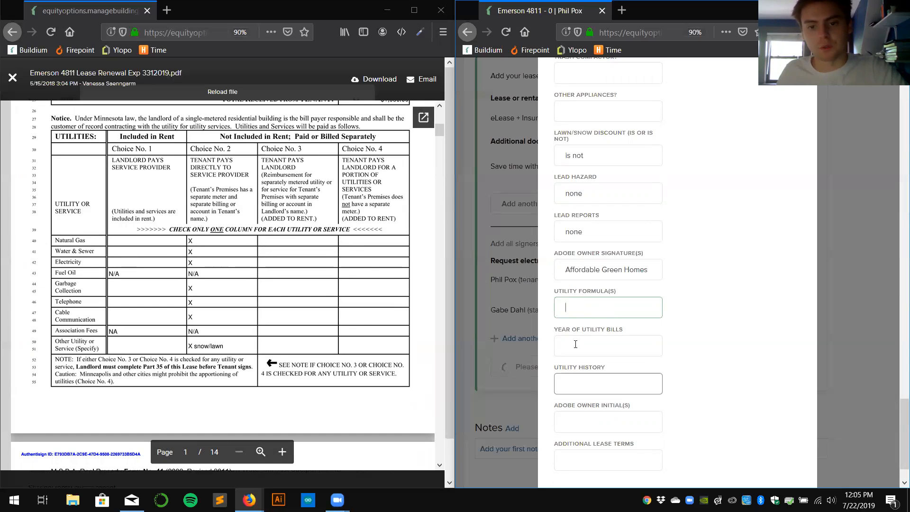
pyautogui.write('Tena')
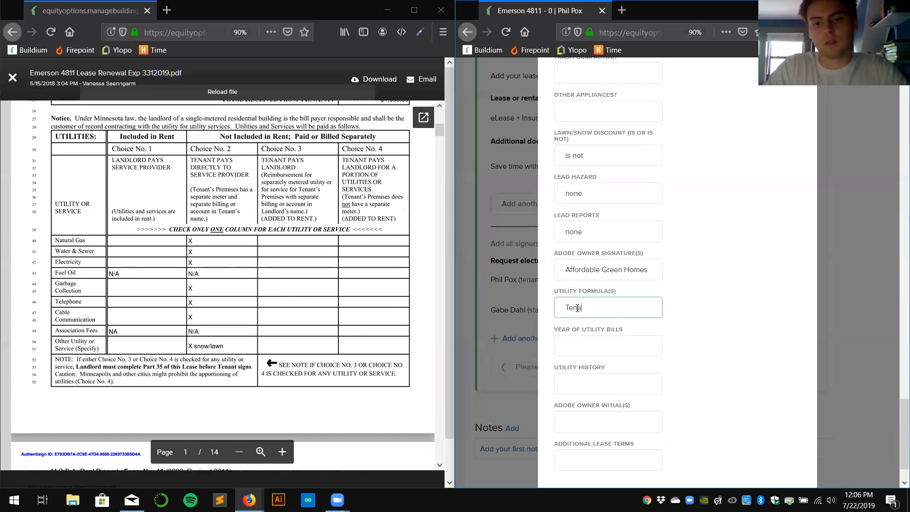
pyautogui.write('nt pays 25%')
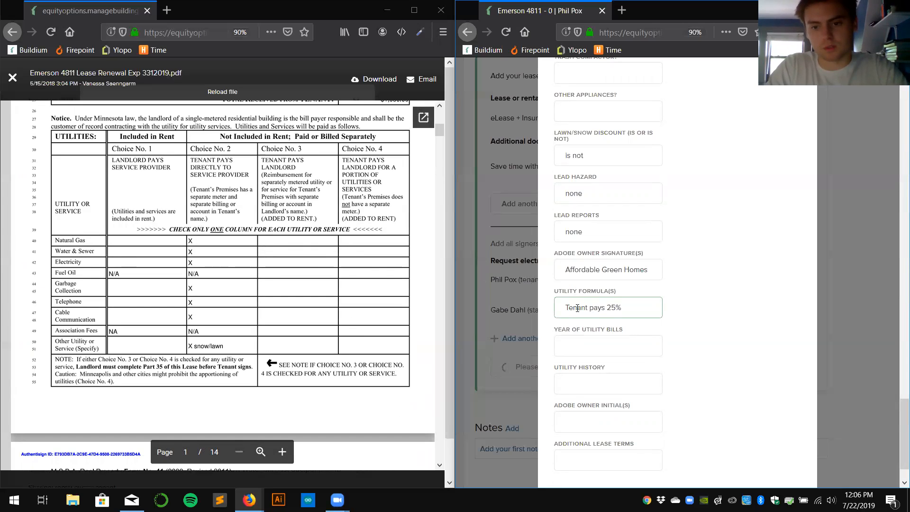
pyautogui.write(' f water & seewer')
pyautogui.press('BackSpace')
pyautogui.press('BackSpace')
pyautogui.press('BackSpace')
pyautogui.press('BackSpace')
pyautogui.press('BackSpace')
pyautogui.press('BackSpace')
pyautogui.press('BackSpace')
pyautogui.press('BackSpace')
pyautogui.press('BackSpace')
pyautogui.press('BackSpace')
pyautogui.press('BackSpace')
pyautogui.press('BackSpace')
pyautogui.press('BackSpace')
pyautogui.press('BackSpace')
pyautogui.press('BackSpace')
pyautogui.press('BackSpace')
pyautogui.press('BackSpace')
pyautogui.press('BackSpace')
pyautogui.press('BackSpace')
pyautogui.press('BackSpace')
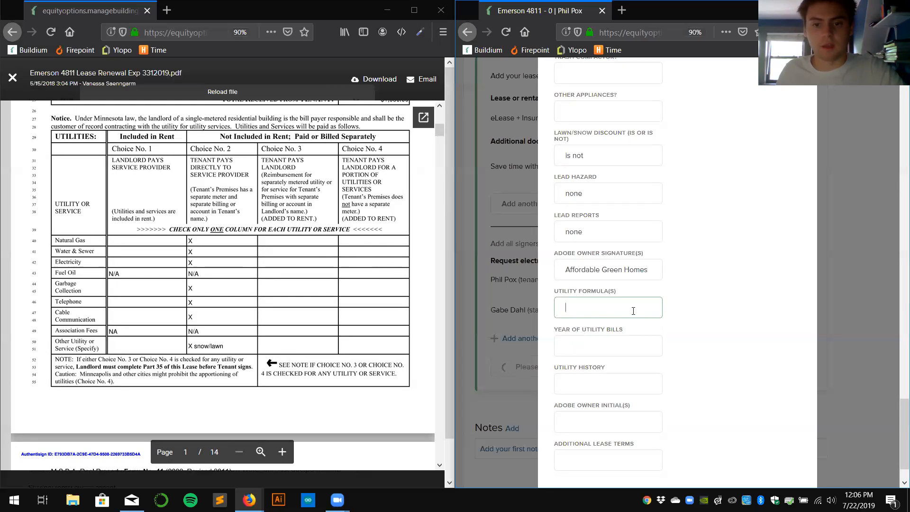
pyautogui.scroll(-2, 610, 313)
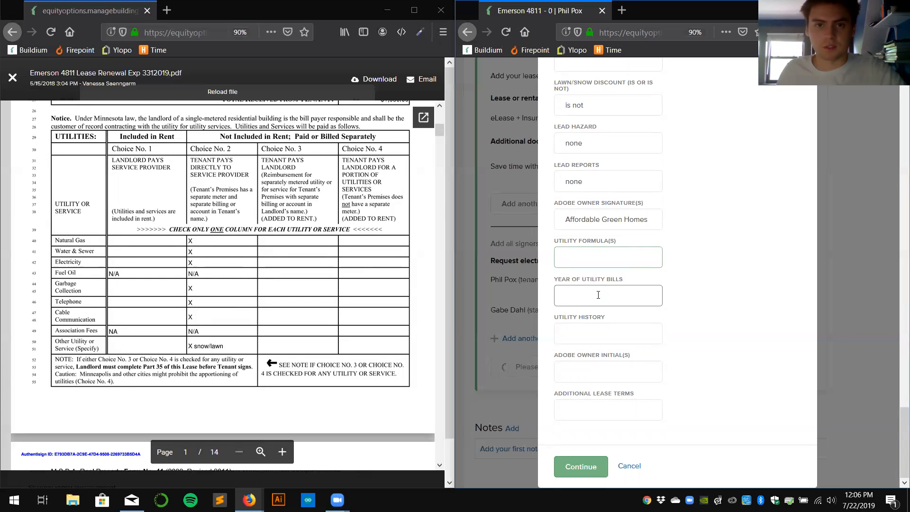
pyautogui.click(612, 295)
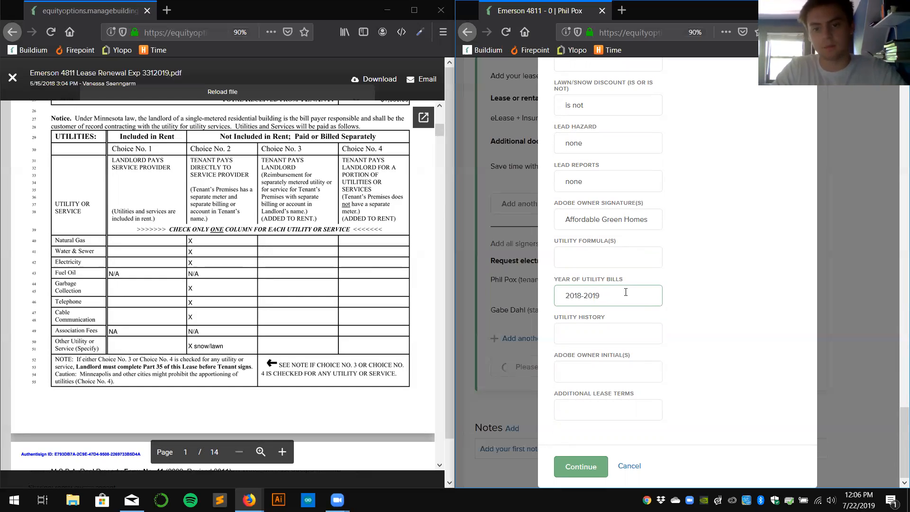
# In a new tab, search 'city of minneapolis utility billing' and reach its online account access.
pyautogui.click(173, 15)
pyautogui.write('ci')
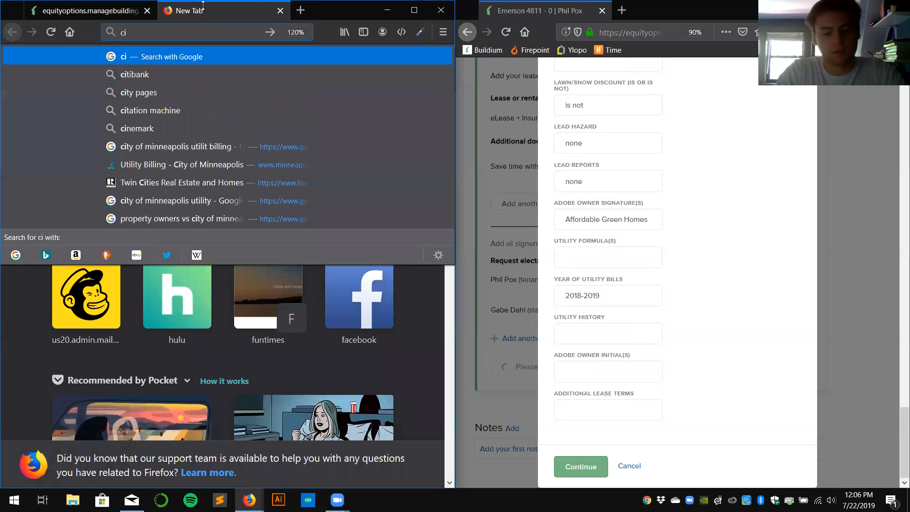
pyautogui.write('ty of minneapolis ')
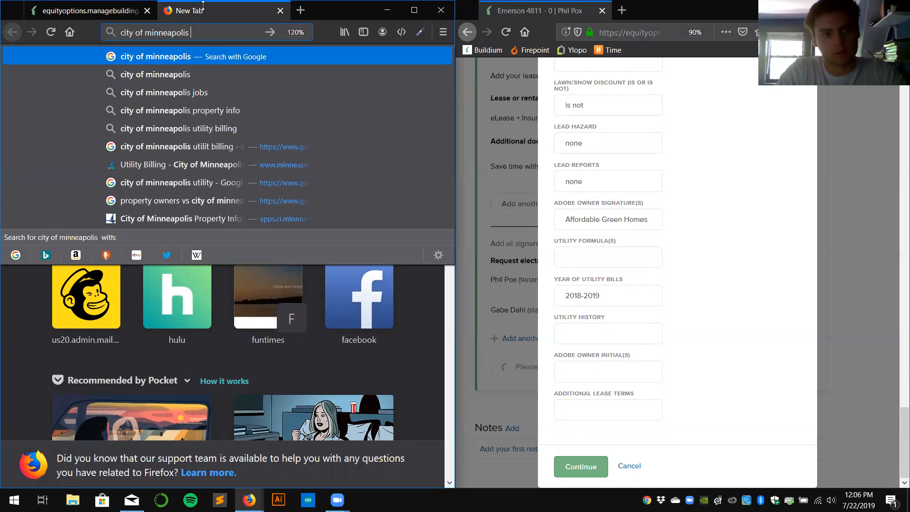
pyautogui.write('utility billing')
pyautogui.press('Return')
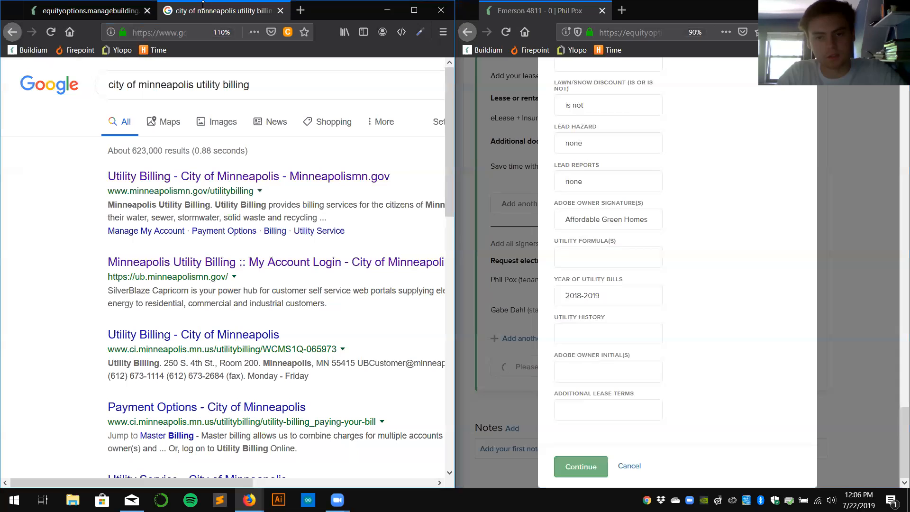
pyautogui.click(199, 176)
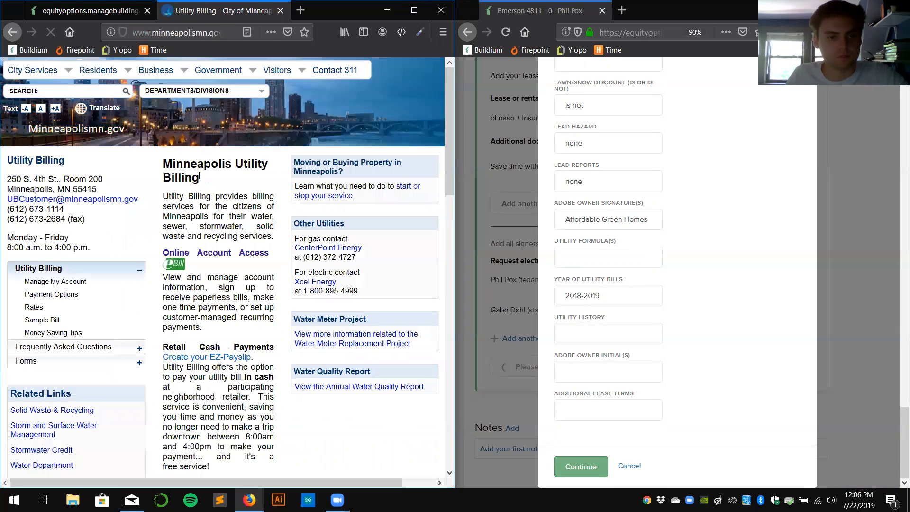
pyautogui.click(215, 254)
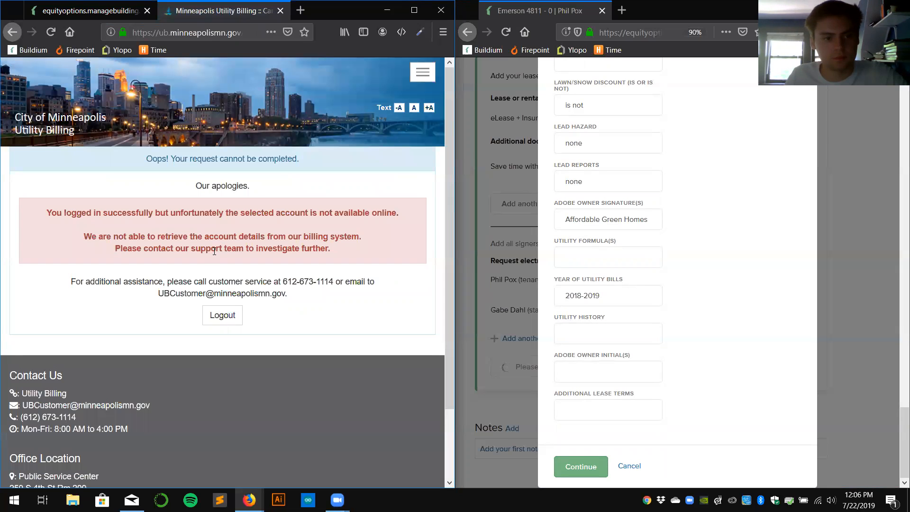
pyautogui.click(221, 314)
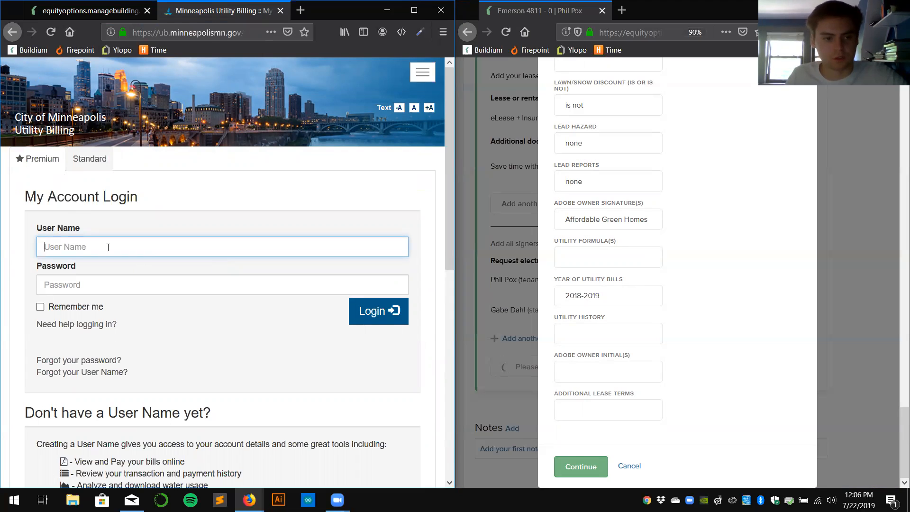
# Look up the property's account via Standard access by service address and copy the page URL.
pyautogui.click(92, 163)
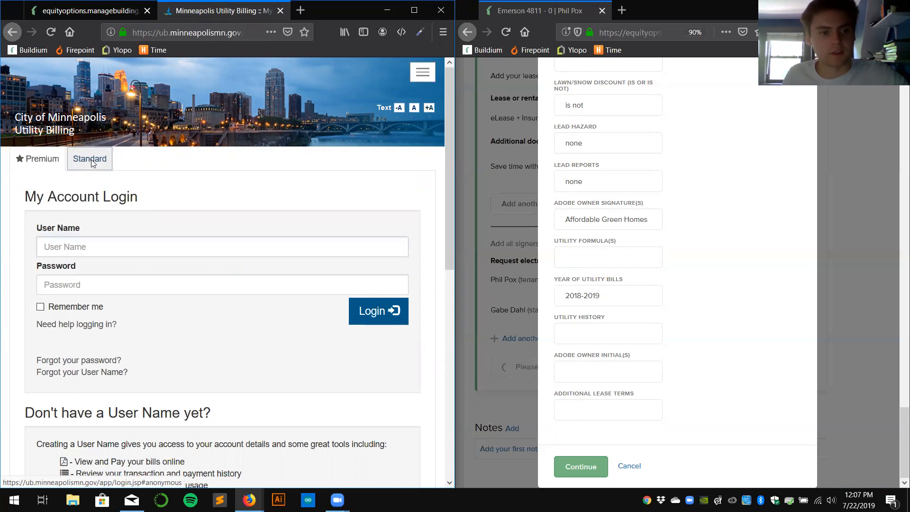
pyautogui.click(116, 334)
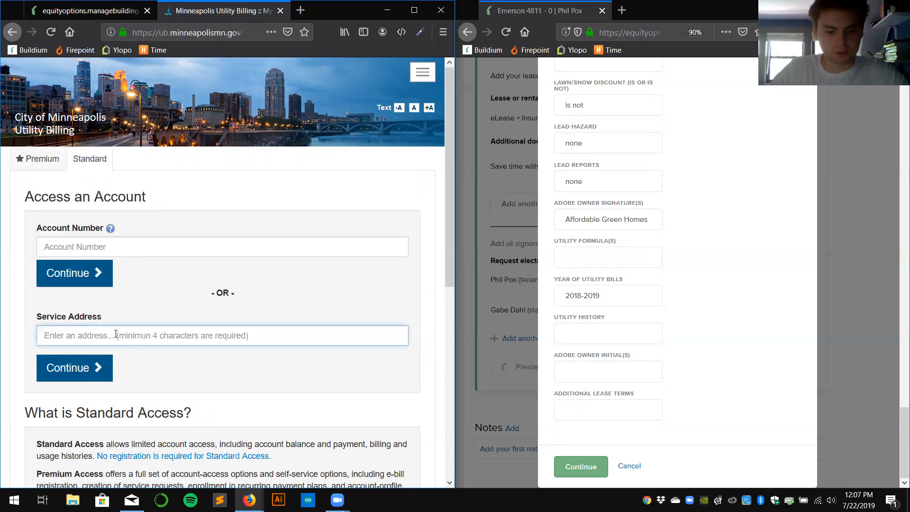
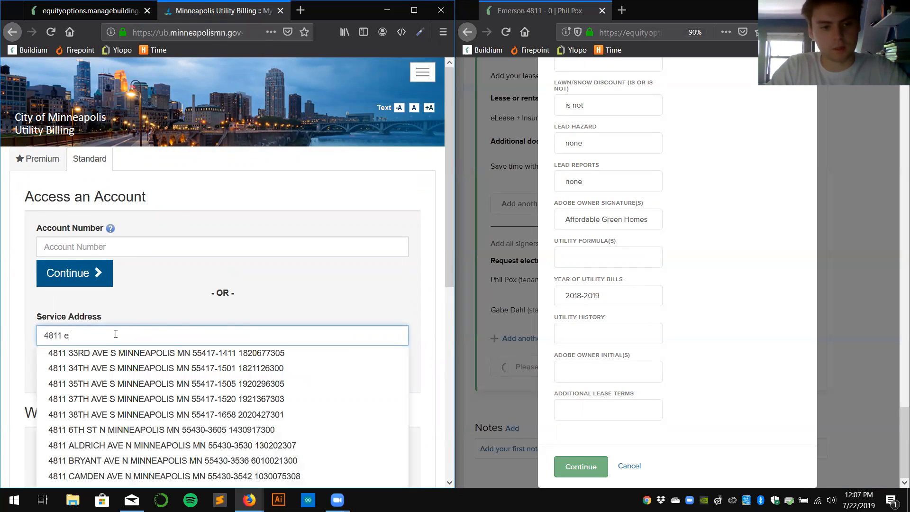
pyautogui.click(134, 363)
pyautogui.click(69, 367)
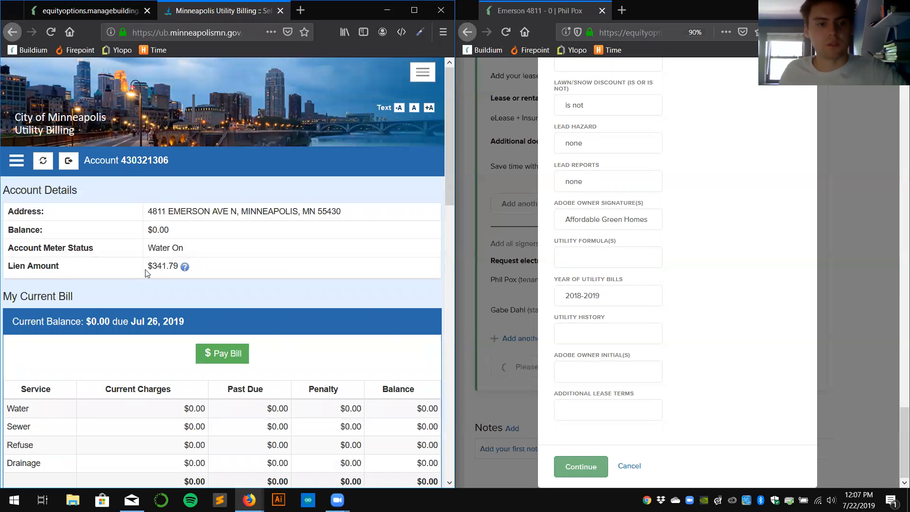
pyautogui.click(190, 37)
pyautogui.hotkey('ctrl', 'c')
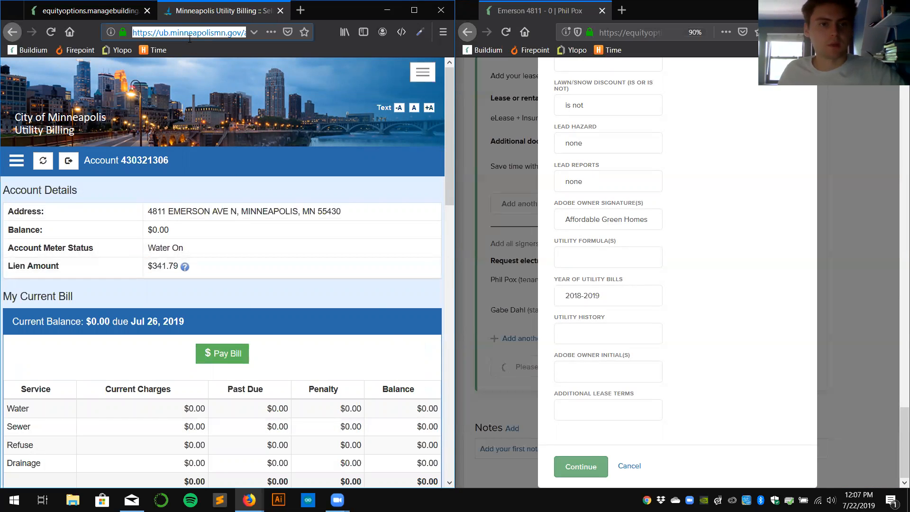
# Paste the billing link into Utility History, enter AGH owner initials and none for additional terms, then continue.
pyautogui.click(577, 341)
pyautogui.hotkey('ctrl', 'v')
pyautogui.hotkey('ctrl', 'a')
pyautogui.click(591, 334)
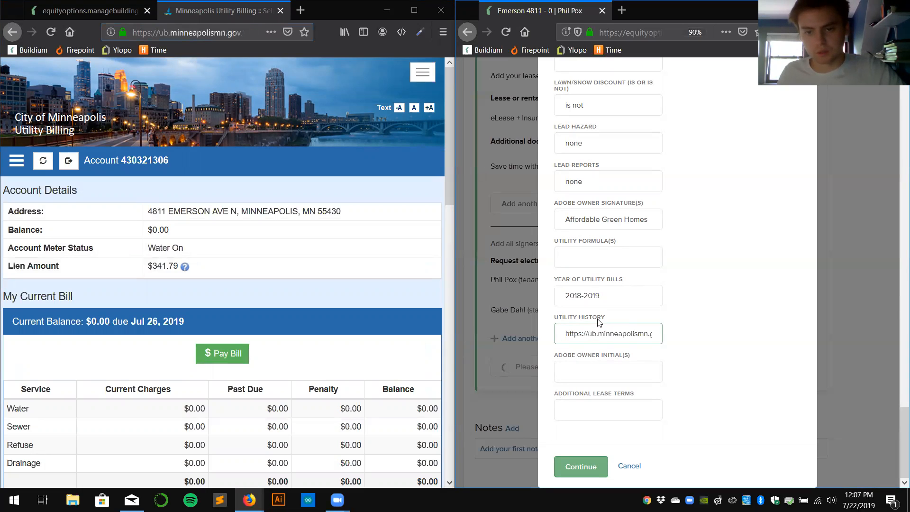
pyautogui.click(619, 368)
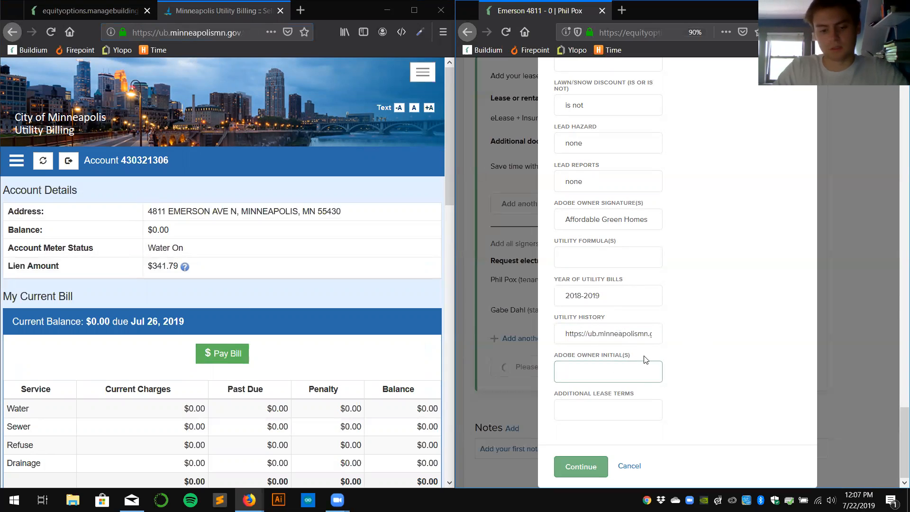
pyautogui.press('Tab')
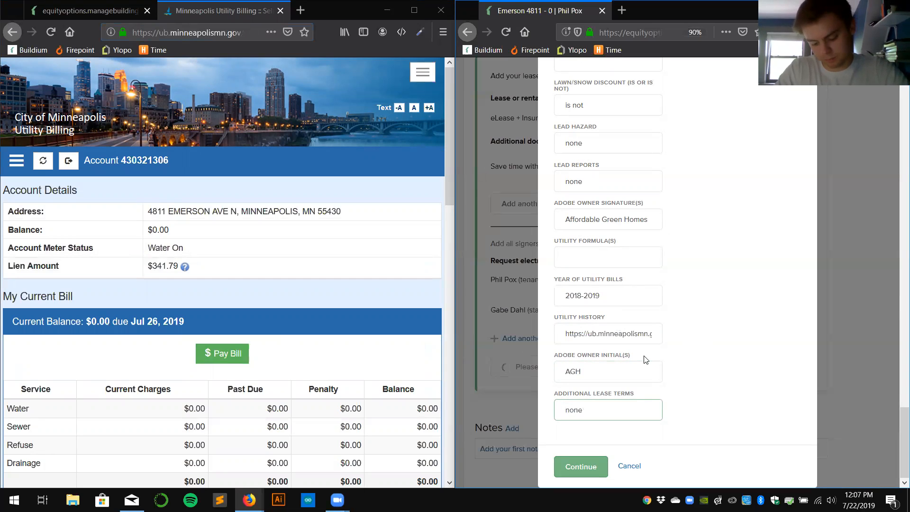
pyautogui.click(567, 468)
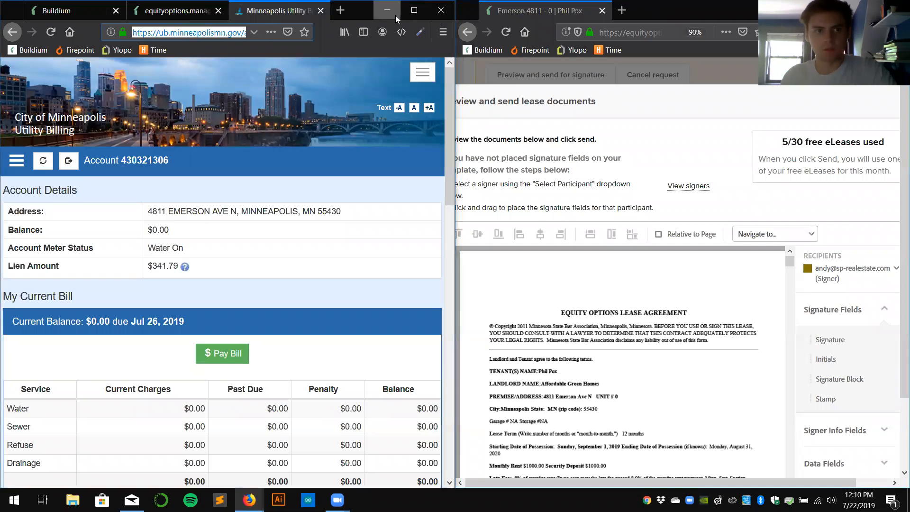
pyautogui.click(387, 10)
pyautogui.doubleClick(690, 11)
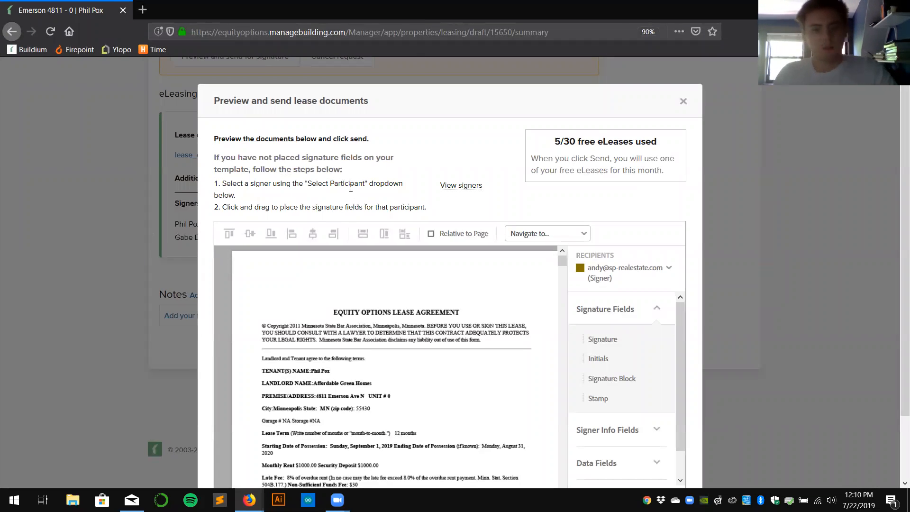
pyautogui.scroll(-2, 459, 221)
pyautogui.scroll(-4, 459, 220)
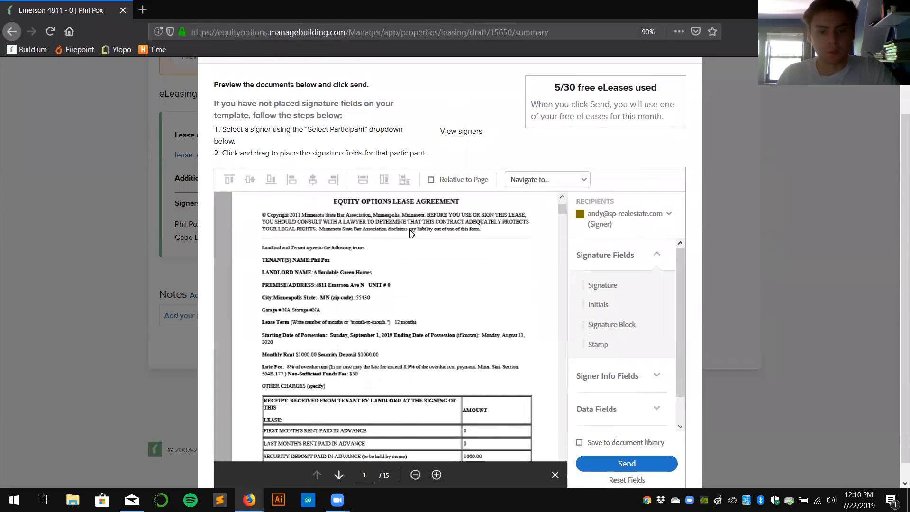
pyautogui.scroll(1, 424, 232)
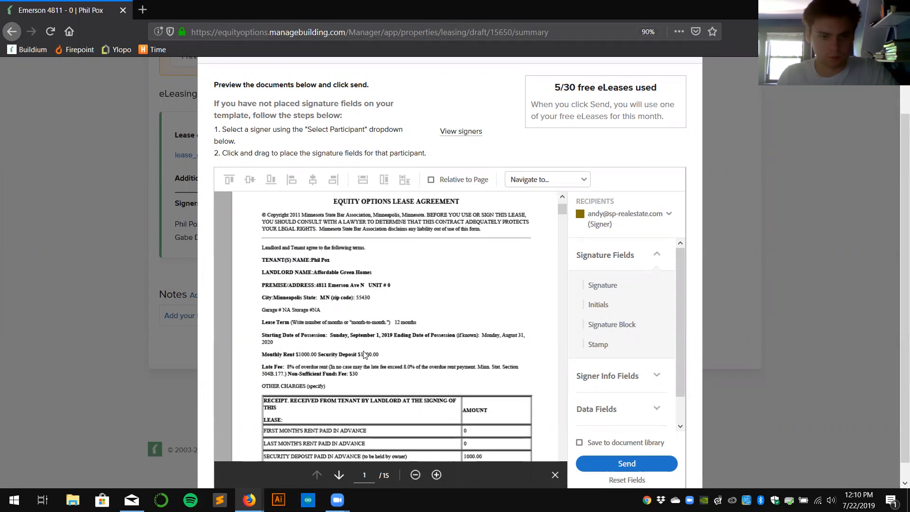
pyautogui.scroll(-3, 375, 363)
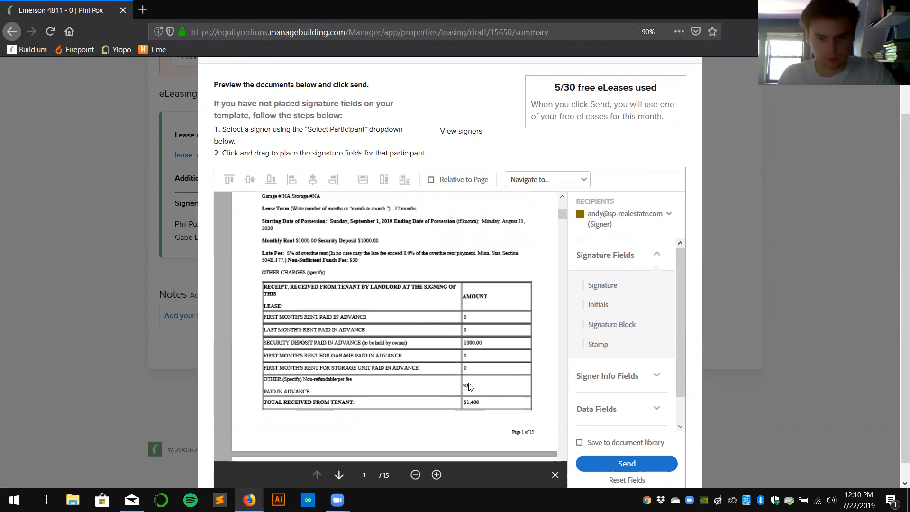
pyautogui.scroll(-7, 485, 355)
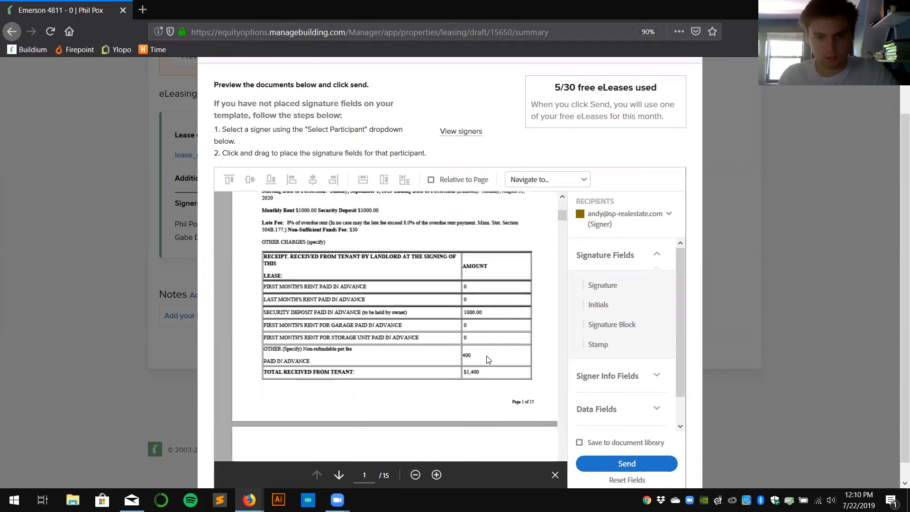
pyautogui.scroll(-2, 427, 344)
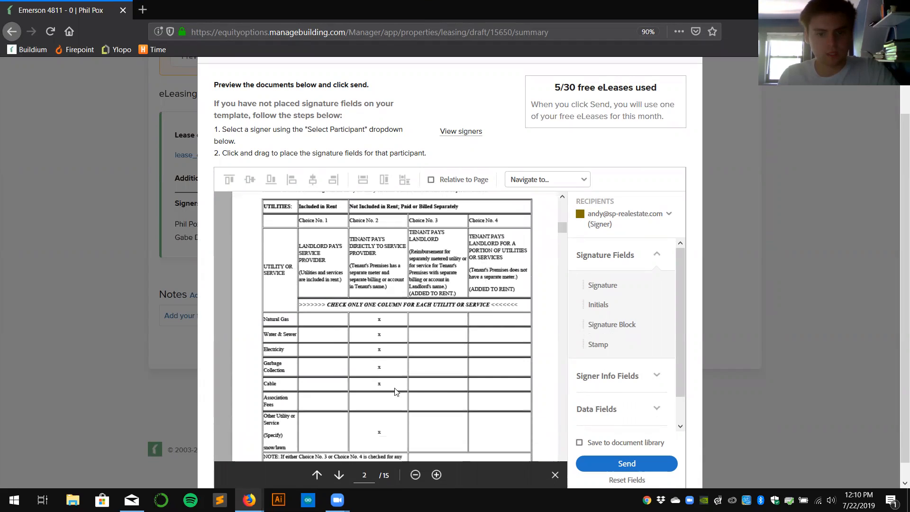
pyautogui.scroll(-10, 379, 375)
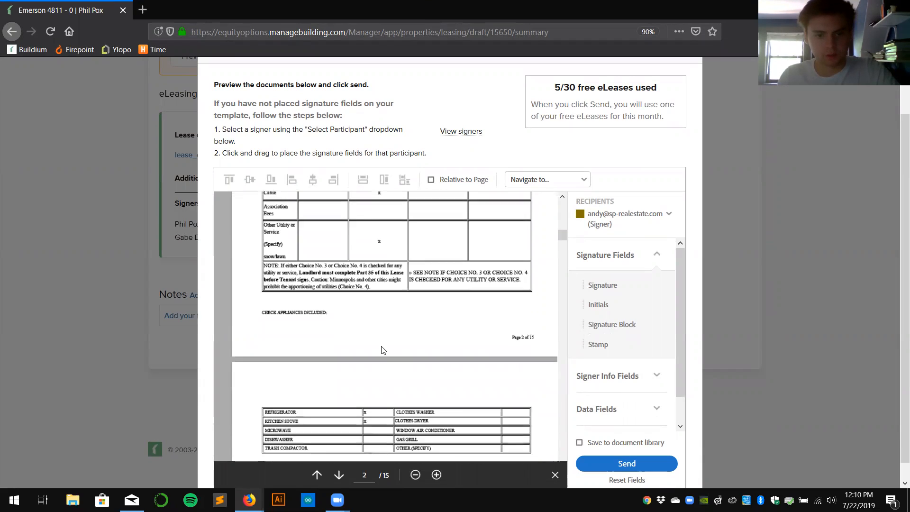
pyautogui.scroll(-15, 374, 280)
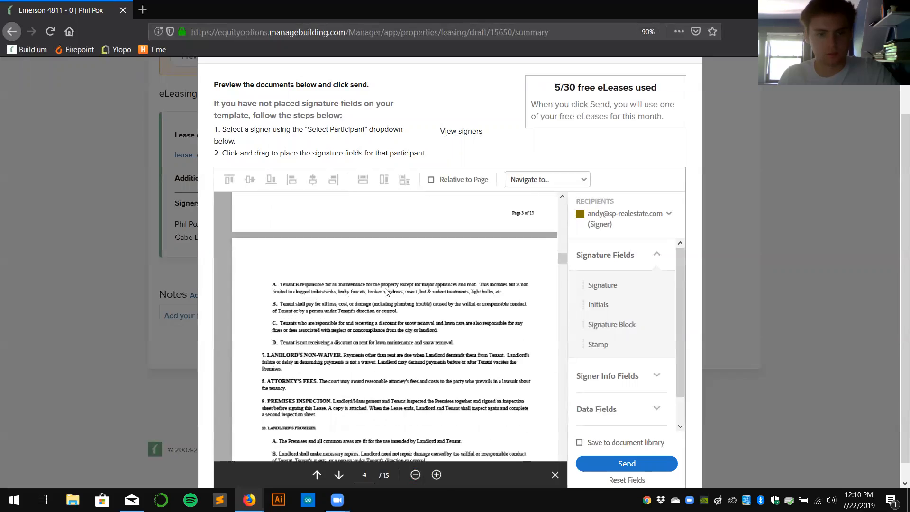
pyautogui.scroll(-12, 389, 292)
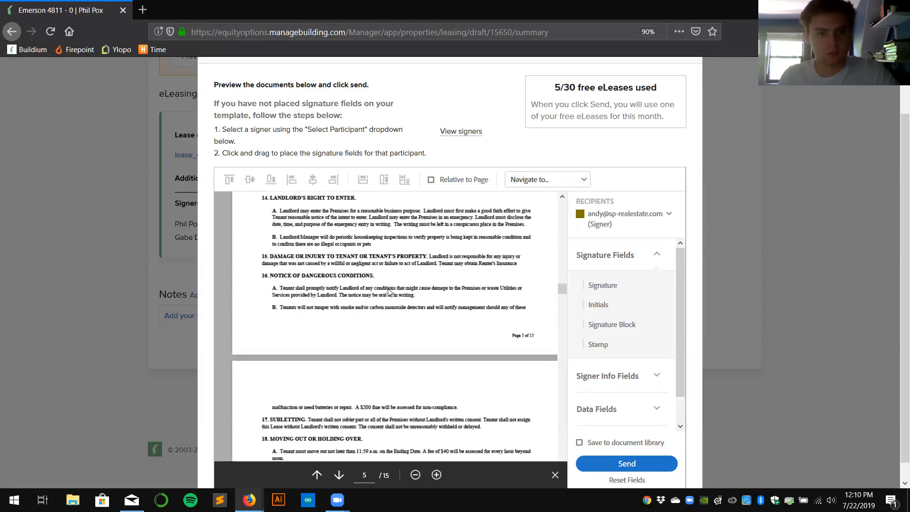
pyautogui.scroll(-10, 390, 297)
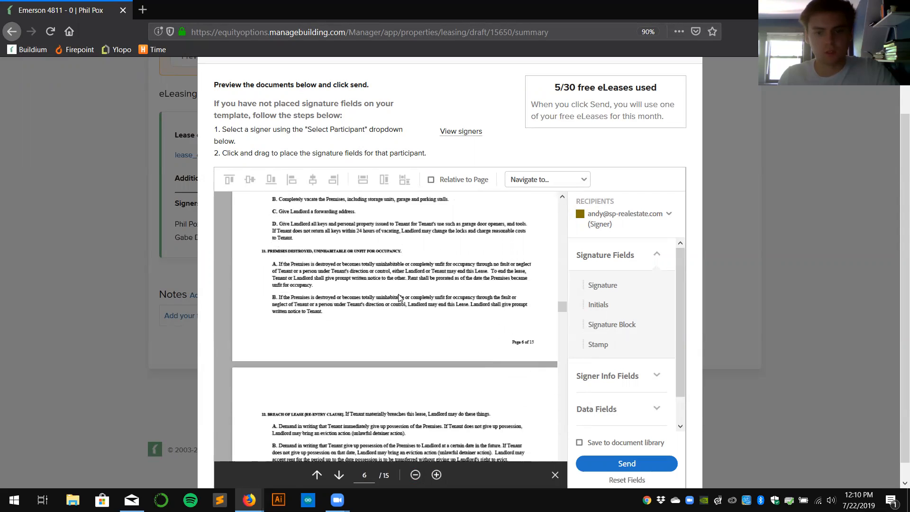
pyautogui.scroll(-5, 403, 295)
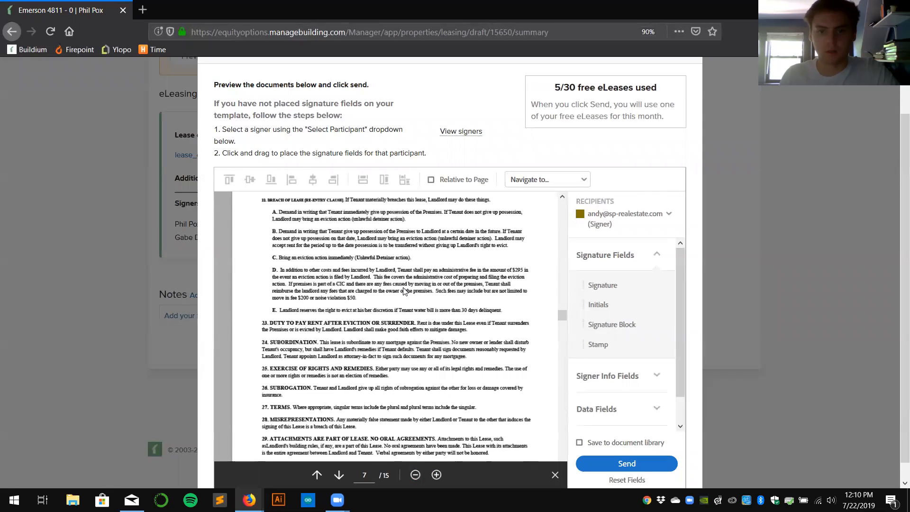
pyautogui.scroll(-3, 398, 291)
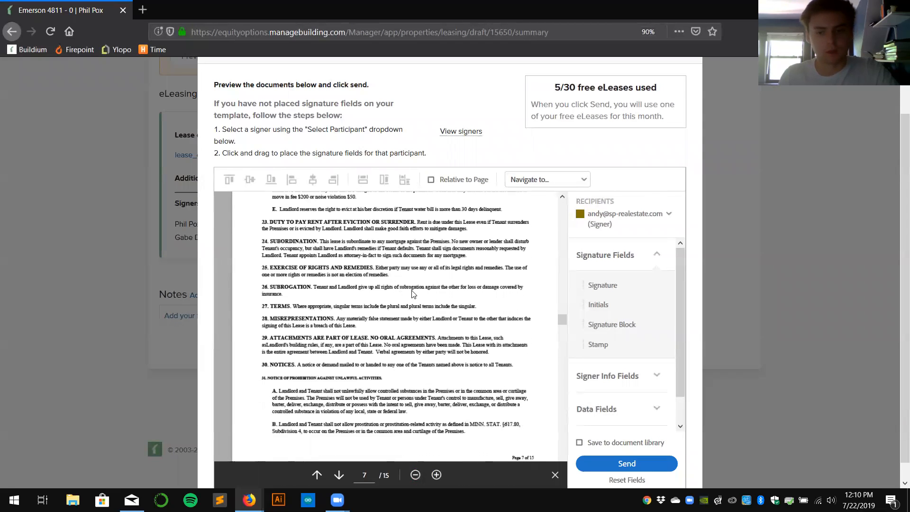
pyautogui.scroll(-9, 374, 313)
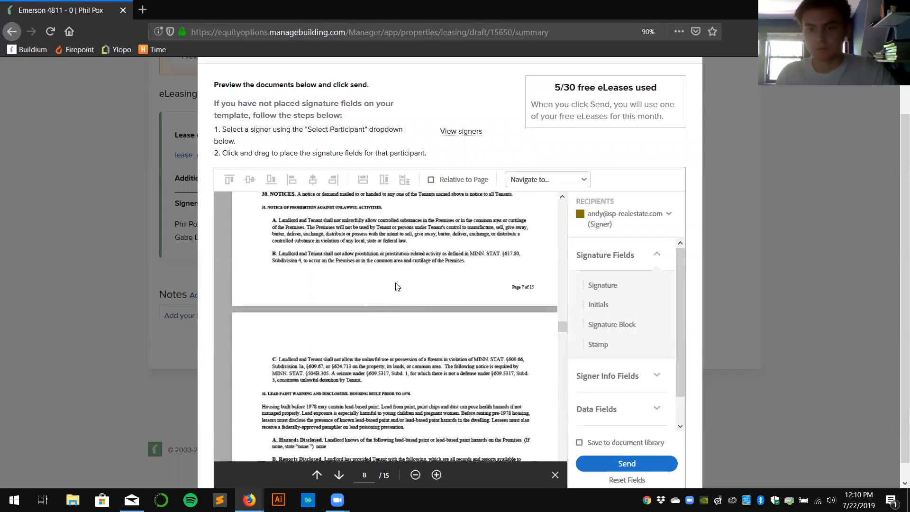
pyautogui.scroll(-4, 403, 332)
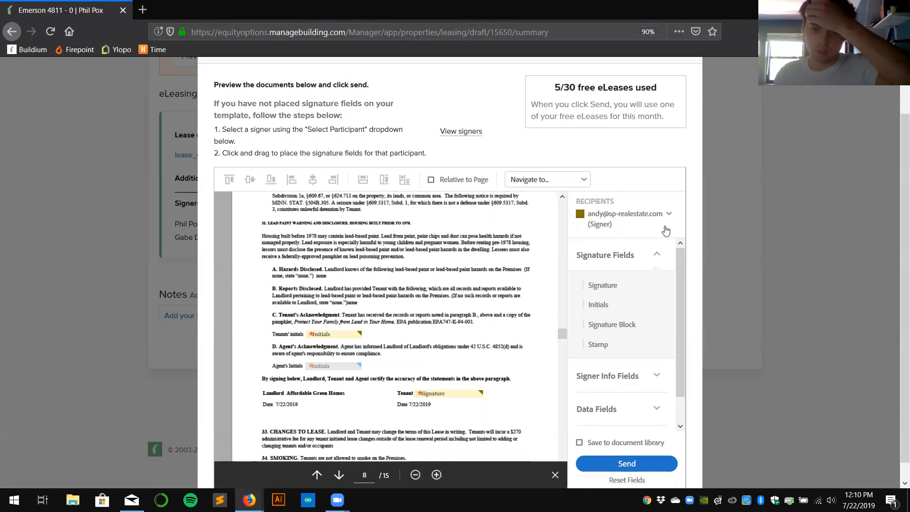
pyautogui.scroll(-1, 433, 299)
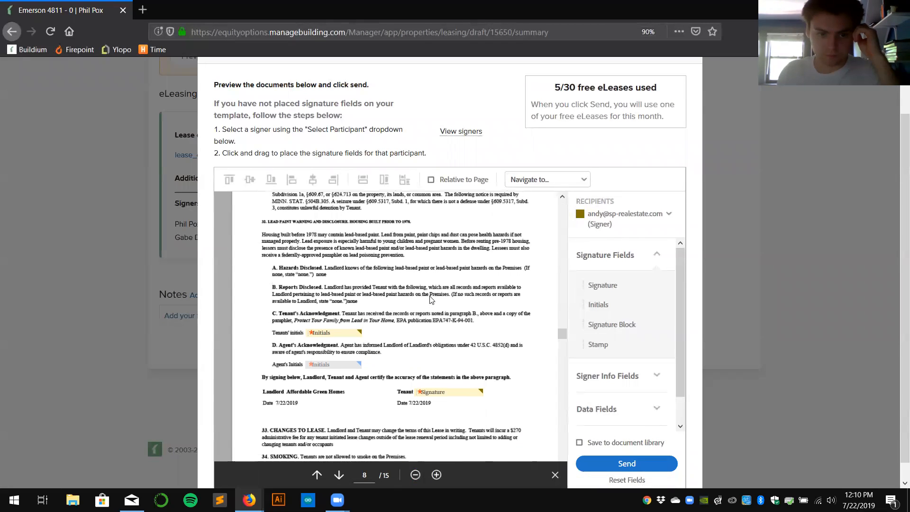
pyautogui.scroll(-5, 426, 300)
pyautogui.scroll(-1, 426, 301)
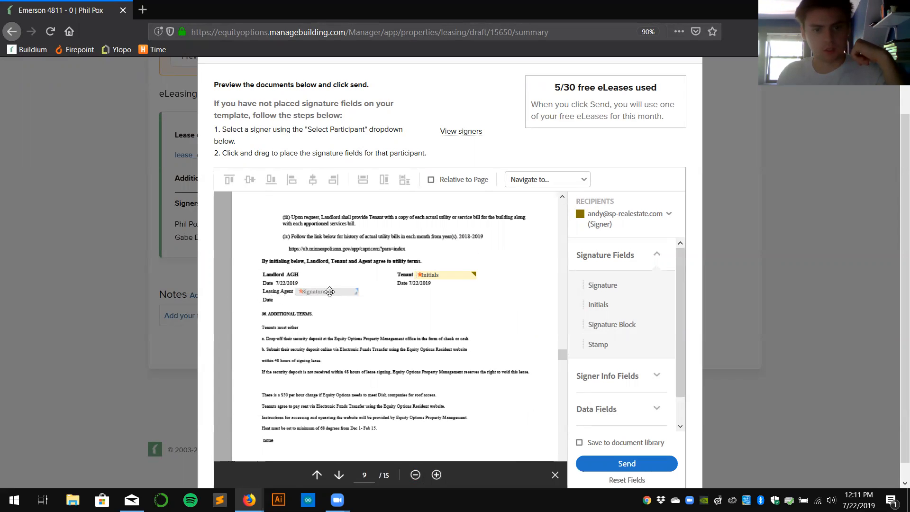
pyautogui.scroll(-8, 373, 308)
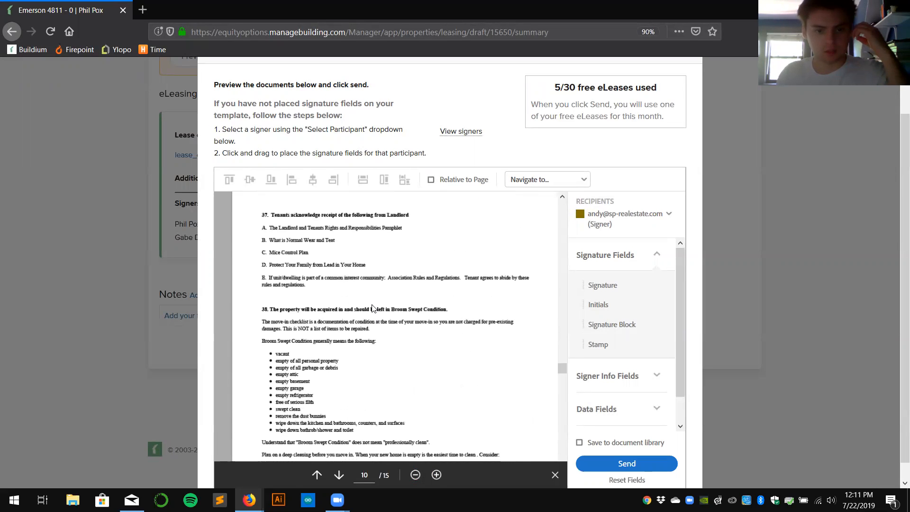
pyautogui.scroll(-6, 374, 308)
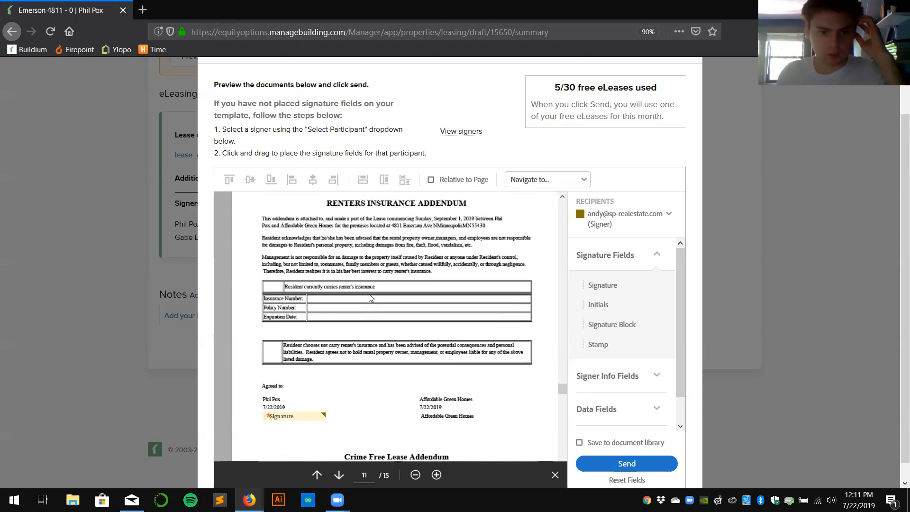
pyautogui.scroll(2, 309, 300)
pyautogui.scroll(-3, 345, 301)
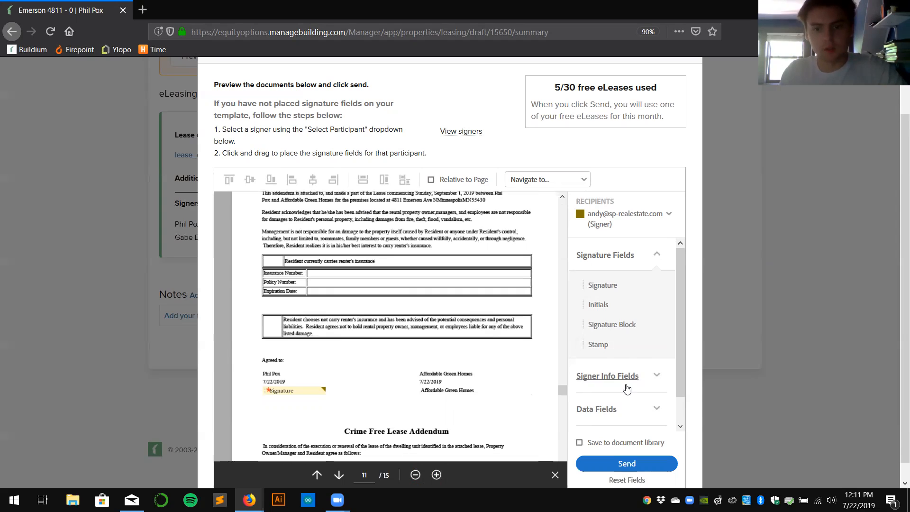
# Add check boxes to both insurance options and text fields for insurance number, policy number and expiration date.
pyautogui.click(612, 409)
pyautogui.moveTo(607, 392); pyautogui.dragTo(270, 260)
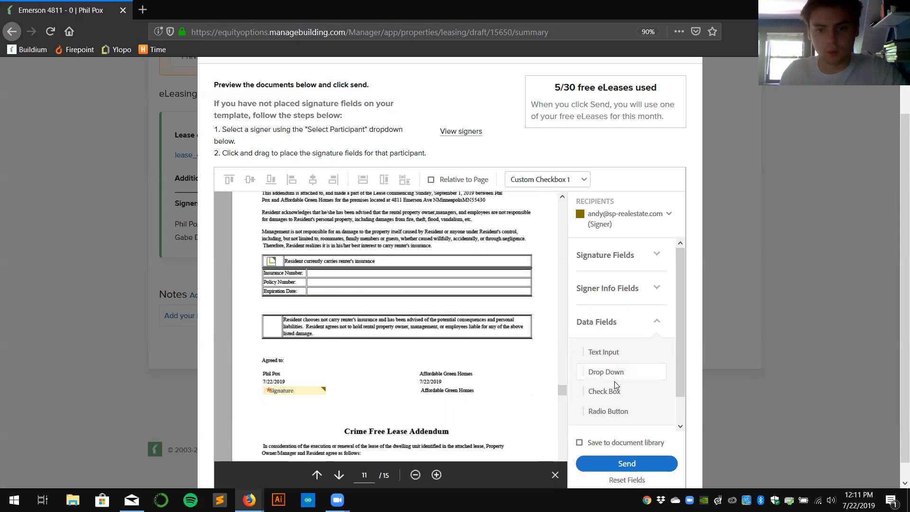
pyautogui.moveTo(606, 392); pyautogui.dragTo(270, 325)
pyautogui.moveTo(604, 353); pyautogui.dragTo(379, 274)
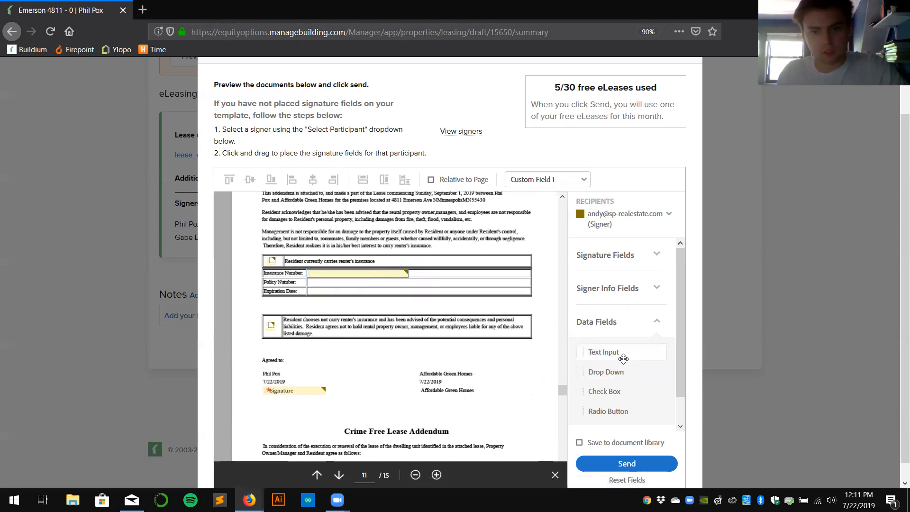
pyautogui.moveTo(595, 352); pyautogui.dragTo(415, 283)
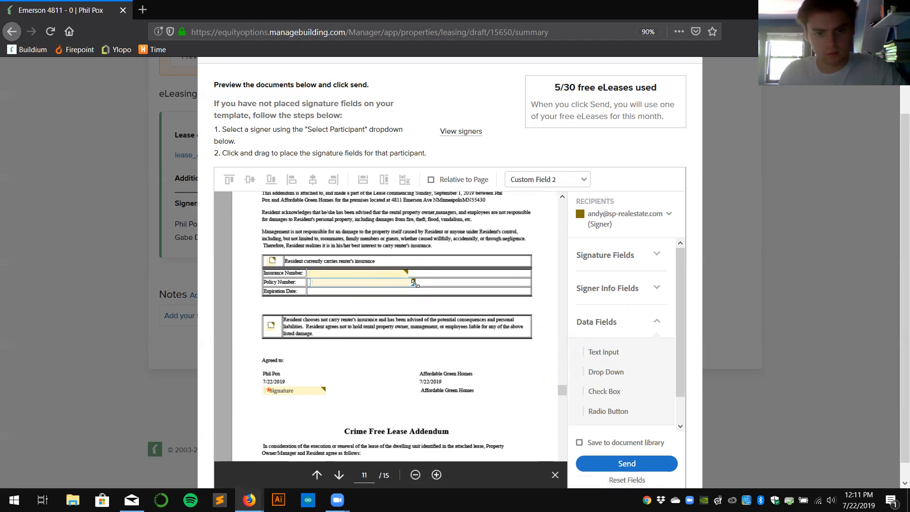
pyautogui.moveTo(601, 352); pyautogui.dragTo(419, 293)
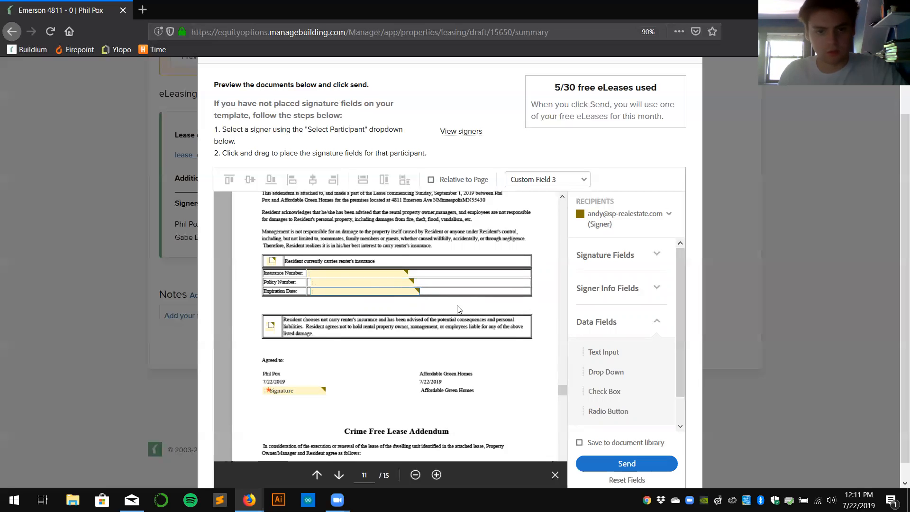
# Review the full lease preview and send the documents for the tenant's signature.
pyautogui.scroll(-5, 461, 313)
pyautogui.scroll(-4, 458, 333)
pyautogui.scroll(7, 433, 324)
pyautogui.scroll(9, 433, 324)
pyautogui.scroll(-3, 384, 294)
pyautogui.scroll(-8, 393, 371)
pyautogui.scroll(-18, 420, 304)
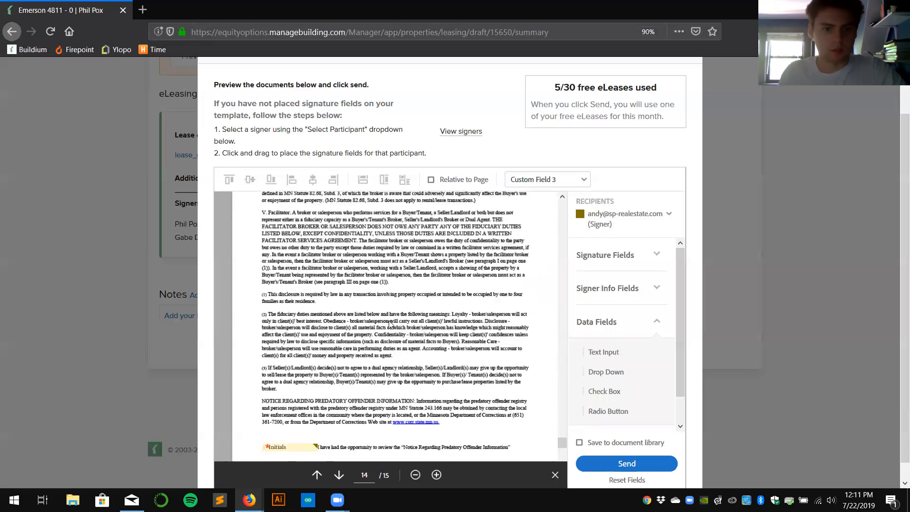
pyautogui.scroll(-5, 387, 324)
pyautogui.scroll(5, 383, 325)
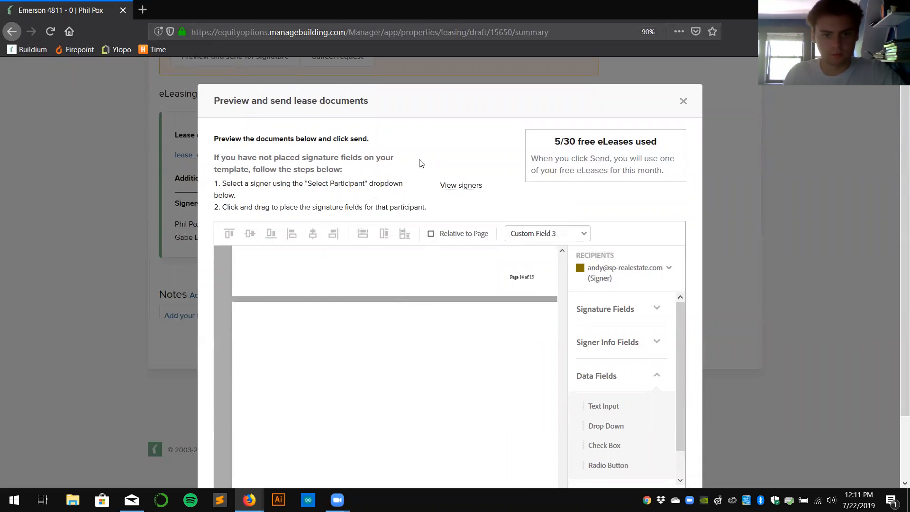
pyautogui.scroll(3, 424, 270)
pyautogui.scroll(-3, 507, 226)
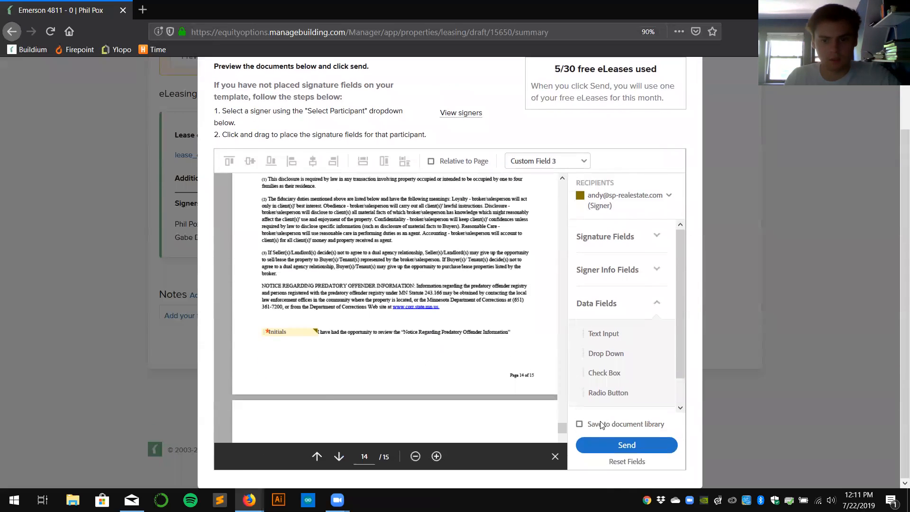
pyautogui.click(611, 450)
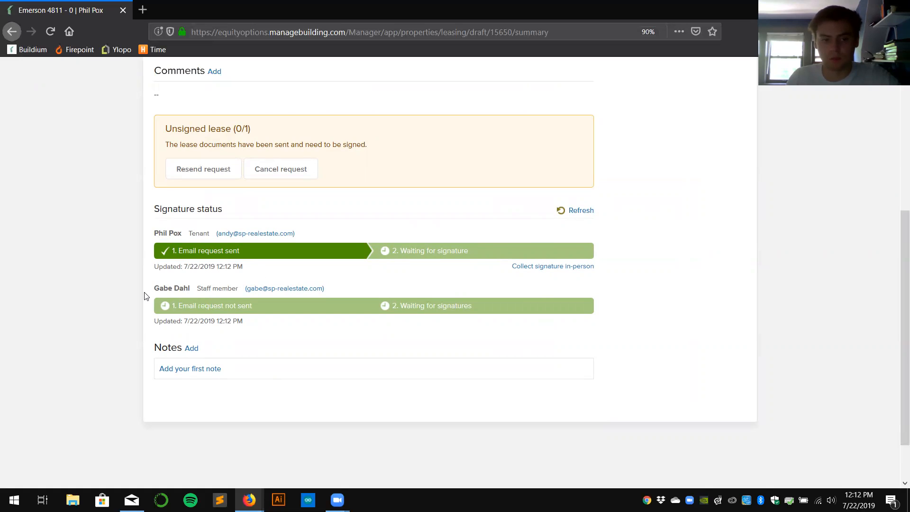
pyautogui.moveTo(148, 290); pyautogui.dragTo(203, 290)
pyautogui.click(203, 291)
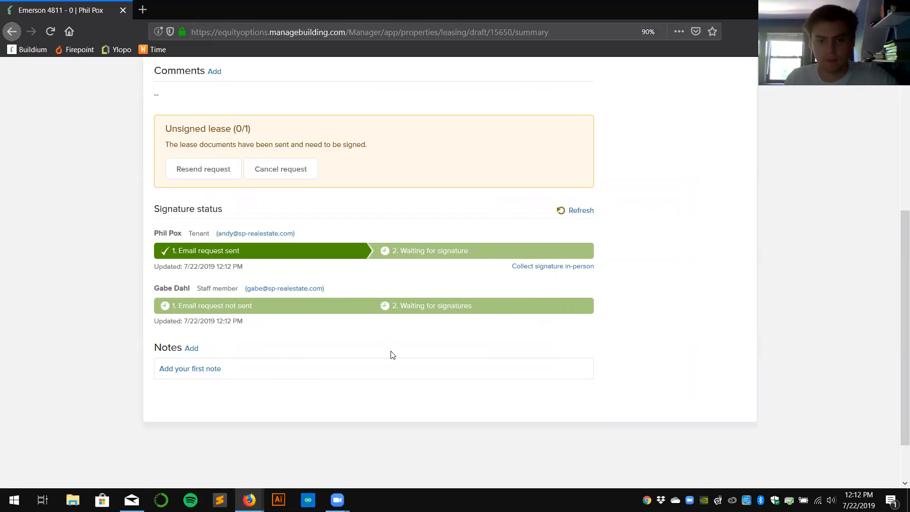
pyautogui.scroll(5, 419, 304)
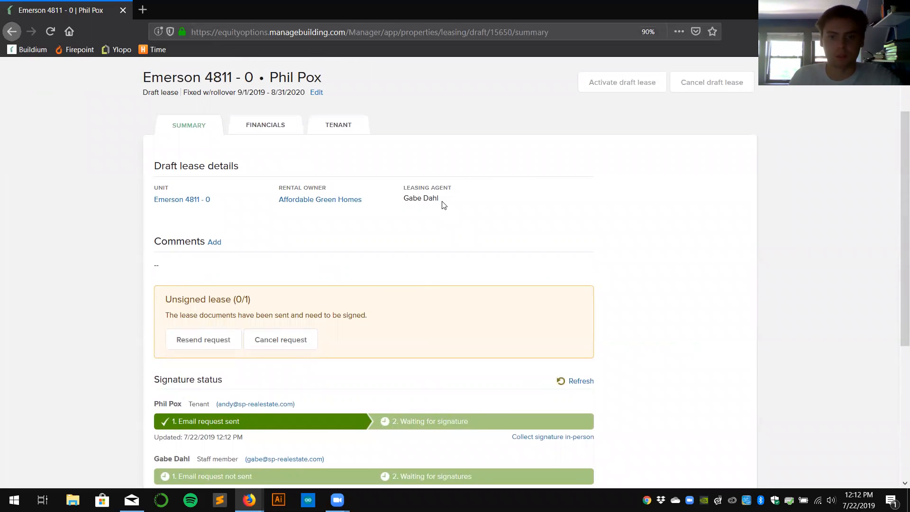
pyautogui.moveTo(441, 200); pyautogui.dragTo(404, 192)
pyautogui.click(404, 204)
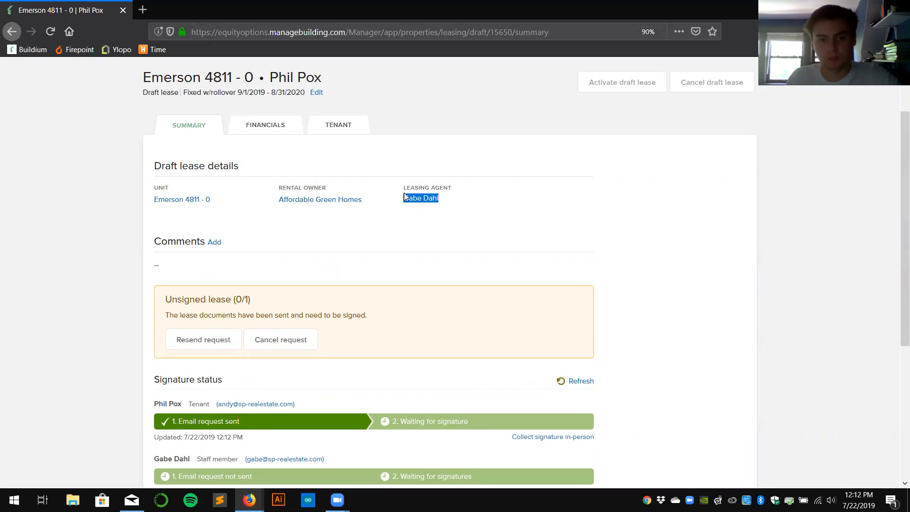
pyautogui.click(404, 201)
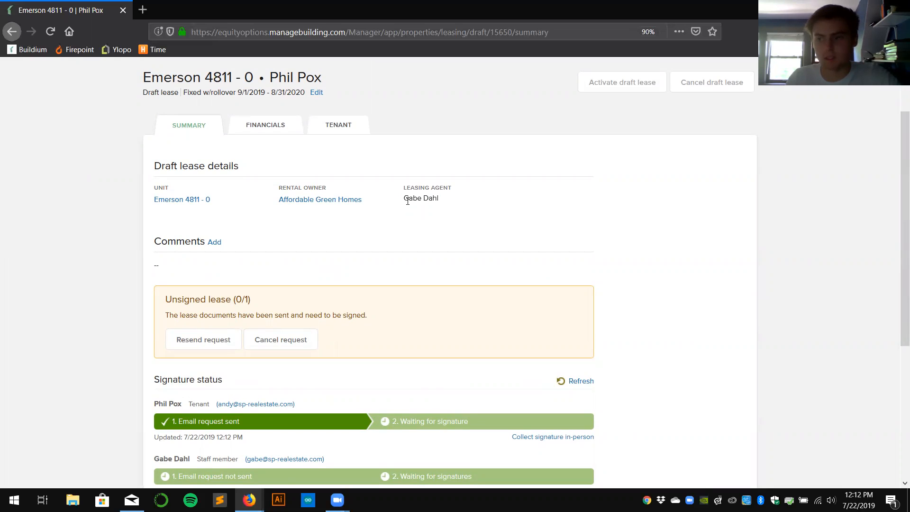
pyautogui.scroll(2, 407, 201)
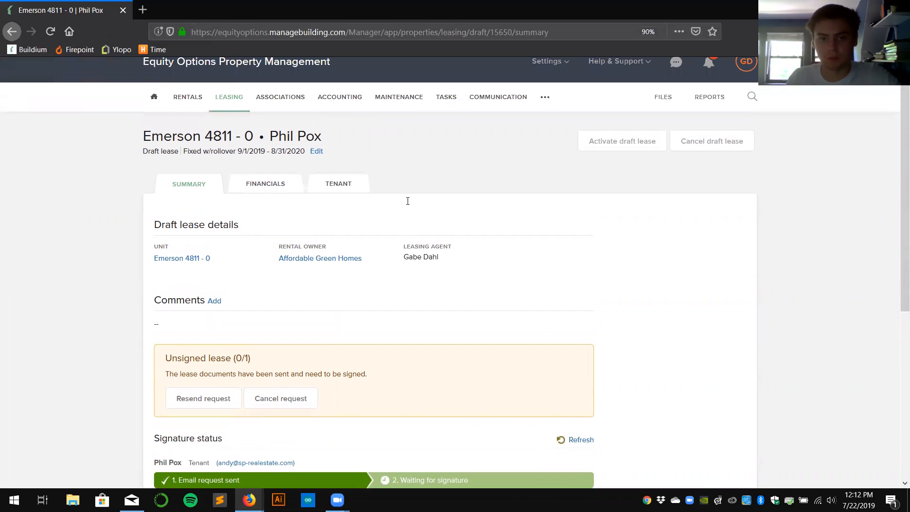